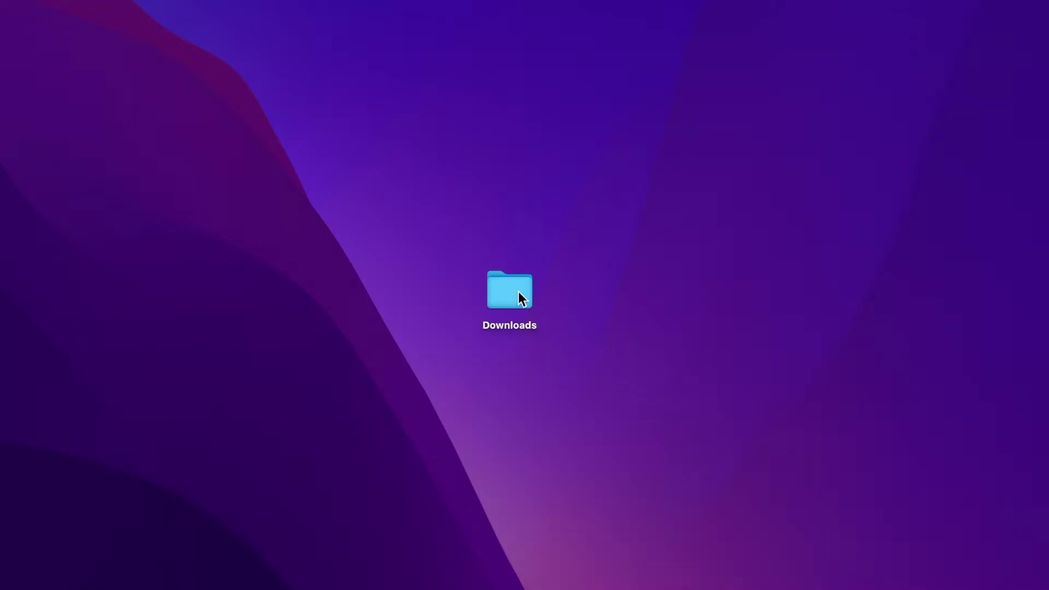
Step: Open the Downloads folder and preview the contents of users.csv in an enlarged preview window
{"action": "double_click", "coordinate": [518, 292]}
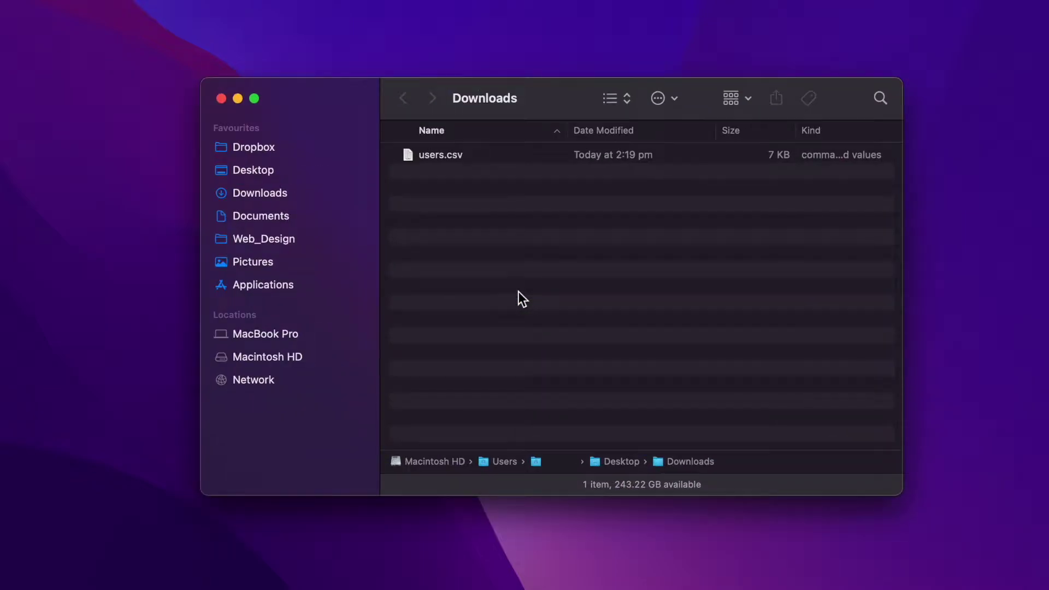
{"action": "left_click", "coordinate": [437, 155]}
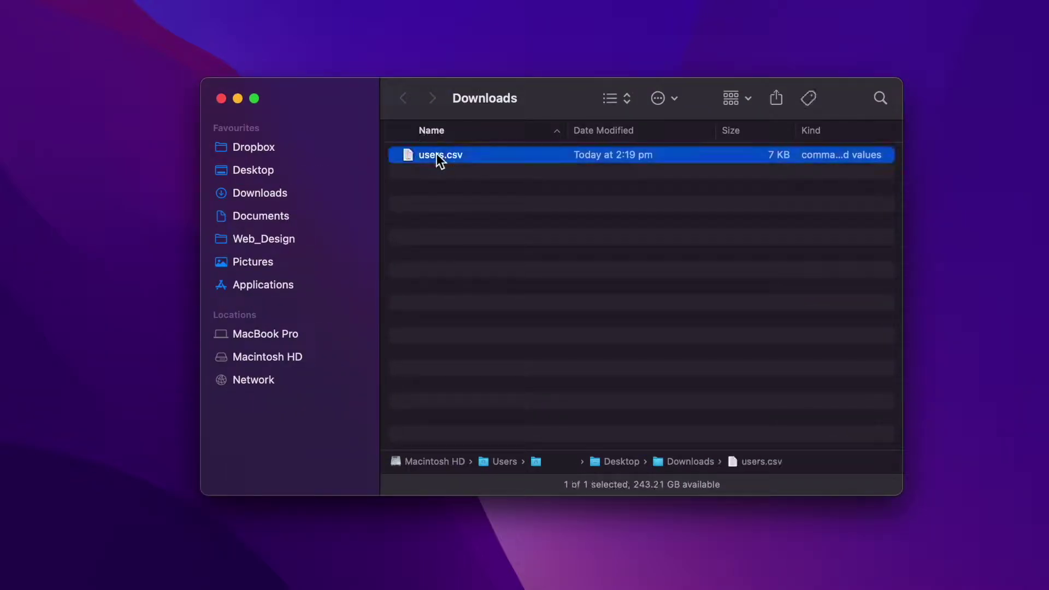
{"action": "key", "text": "space"}
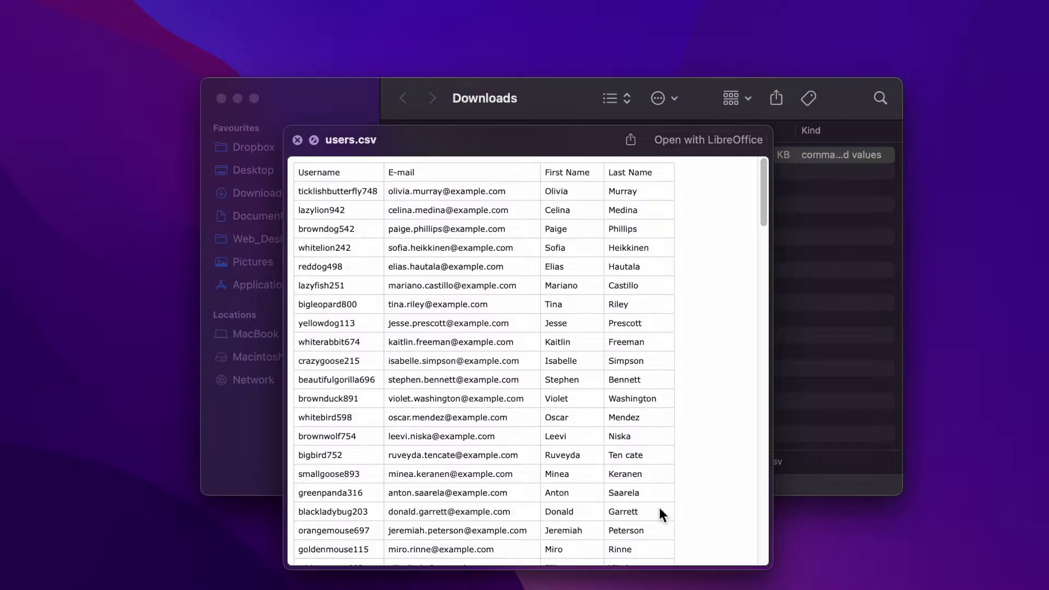
{"action": "left_click_drag", "start_coordinate": [520, 151], "coordinate": [487, 60]}
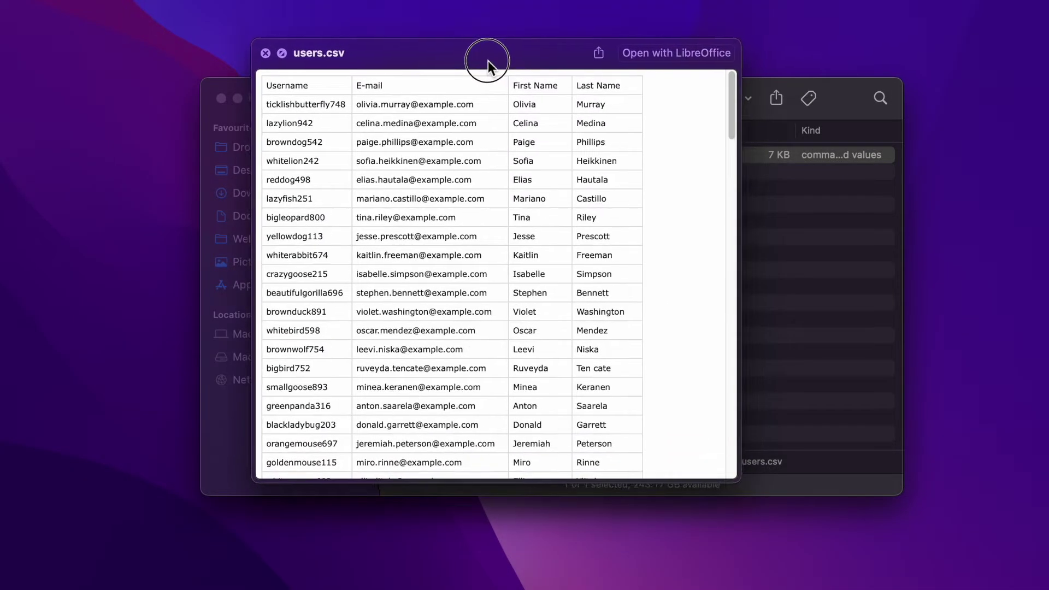
{"action": "left_click_drag", "start_coordinate": [735, 481], "coordinate": [813, 556]}
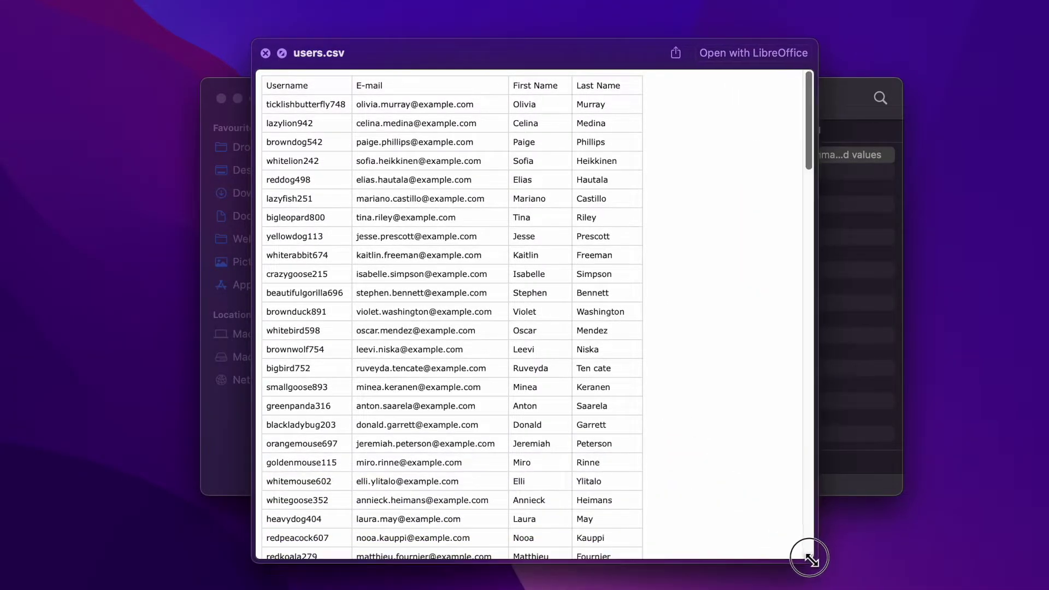
{"action": "key", "text": "space"}
{"action": "left_click", "coordinate": [553, 300]}
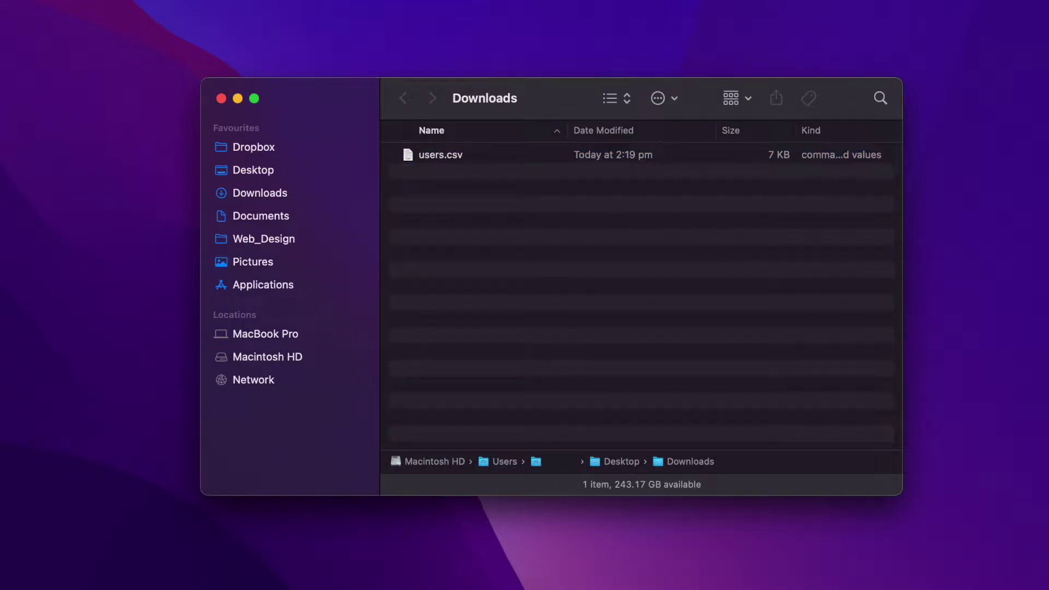
Step: Switch to Mailchimp and upload users.csv as a file import of new contacts, proceeding to the Organize stage
{"action": "key", "text": "super+Tab"}
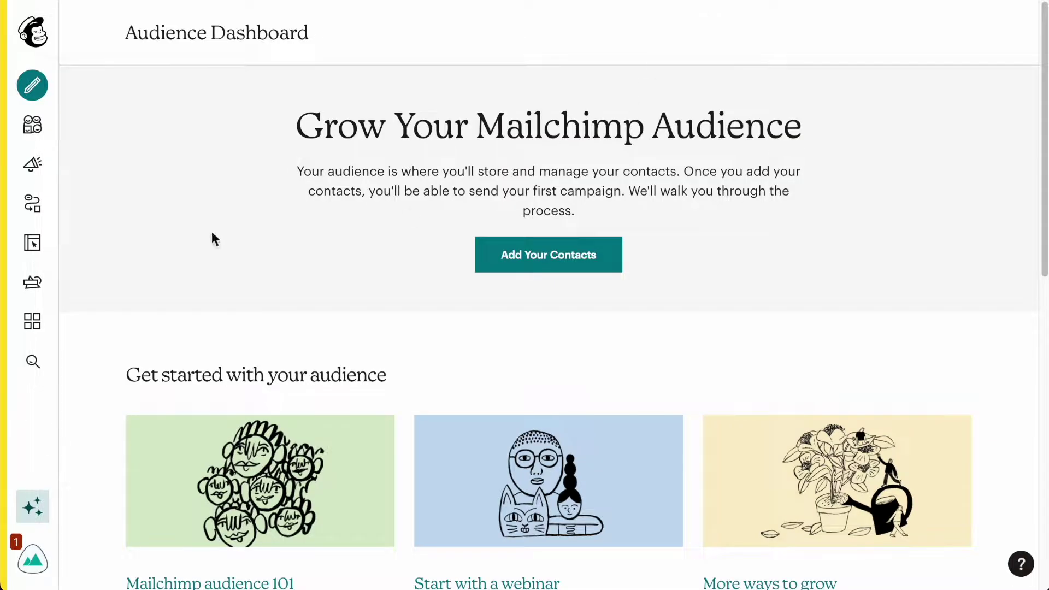
{"action": "left_click", "coordinate": [536, 257]}
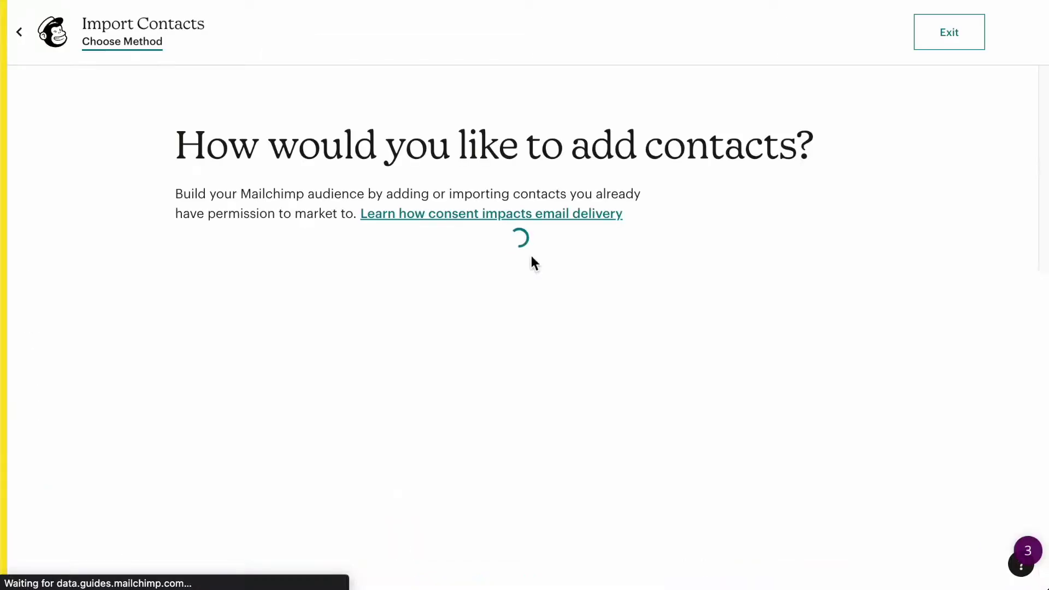
{"action": "left_click", "coordinate": [516, 387]}
{"action": "scroll", "coordinate": [632, 405], "scroll_direction": "down", "scroll_amount": 2}
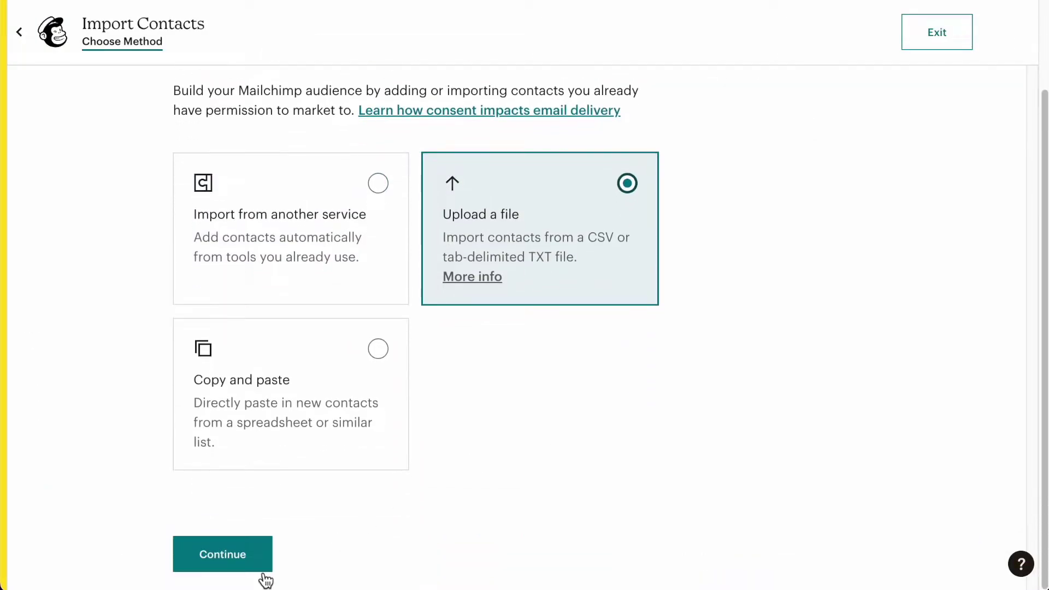
{"action": "left_click", "coordinate": [260, 567]}
{"action": "left_click", "coordinate": [481, 273]}
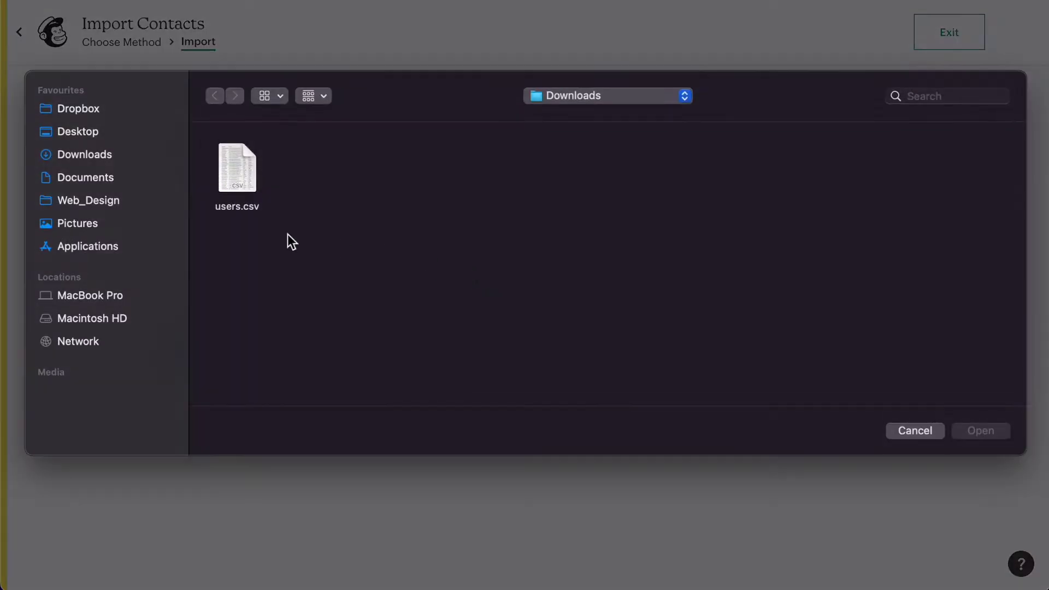
{"action": "left_click", "coordinate": [245, 186]}
{"action": "left_click", "coordinate": [980, 441]}
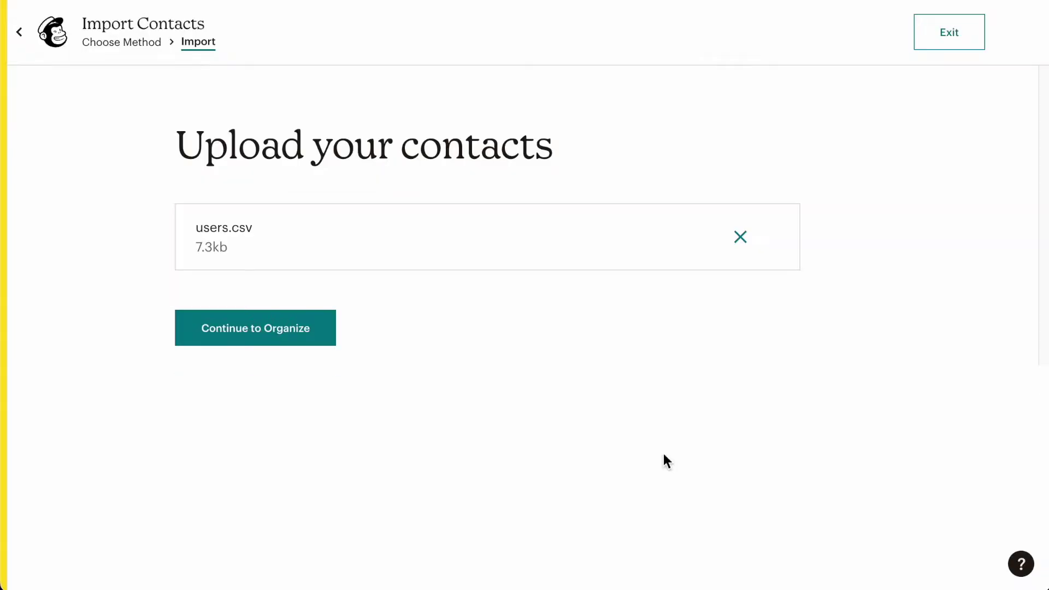
{"action": "left_click", "coordinate": [290, 329]}
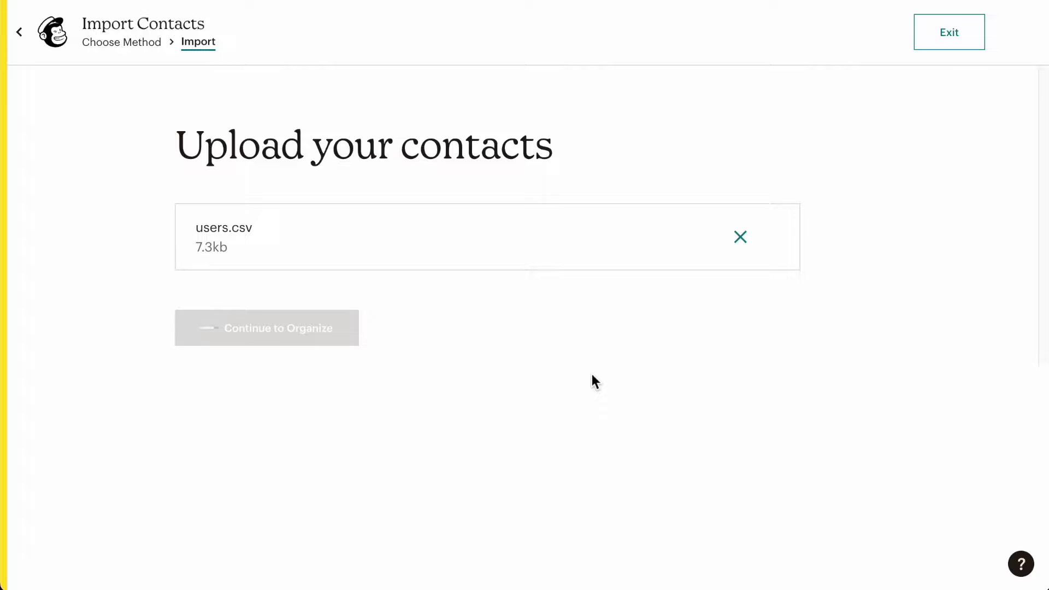
Step: Keep the Subscribed status for the imported contacts and tag them as Customer
{"action": "left_click", "coordinate": [235, 461]}
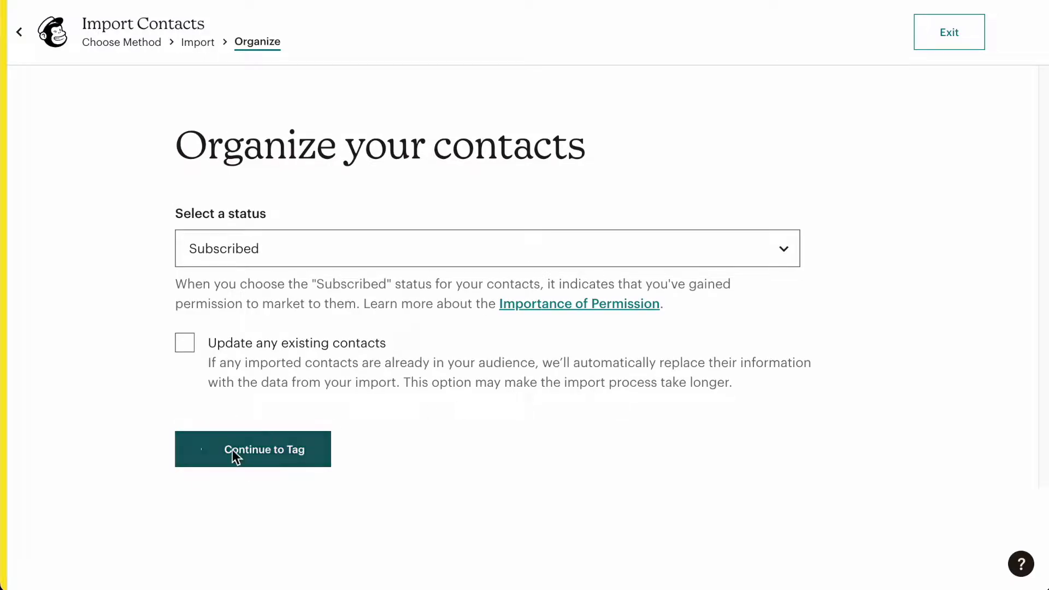
{"action": "left_click", "coordinate": [485, 342]}
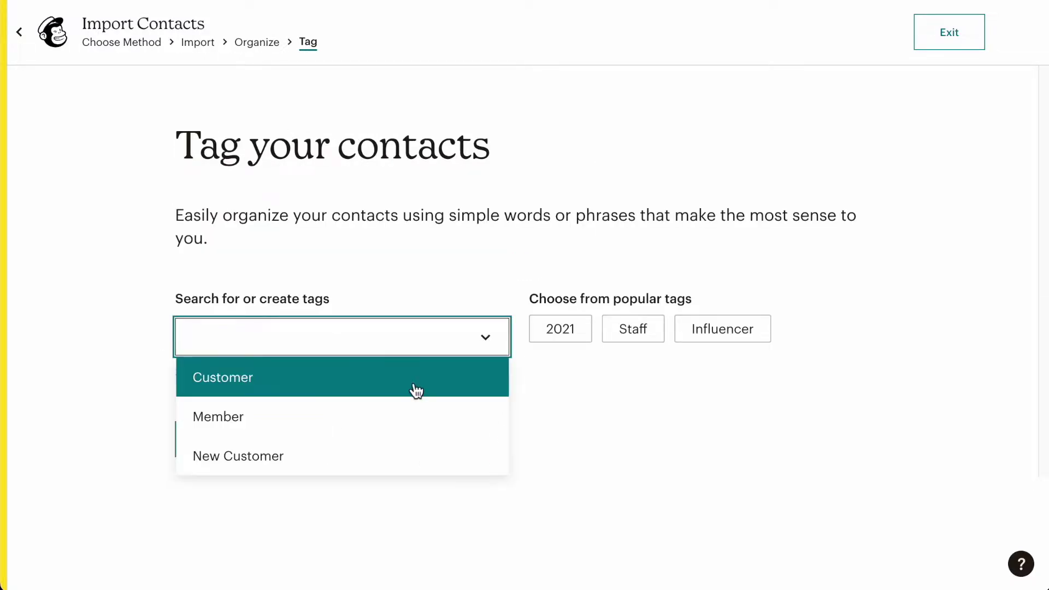
{"action": "left_click", "coordinate": [415, 389]}
{"action": "left_click", "coordinate": [265, 473]}
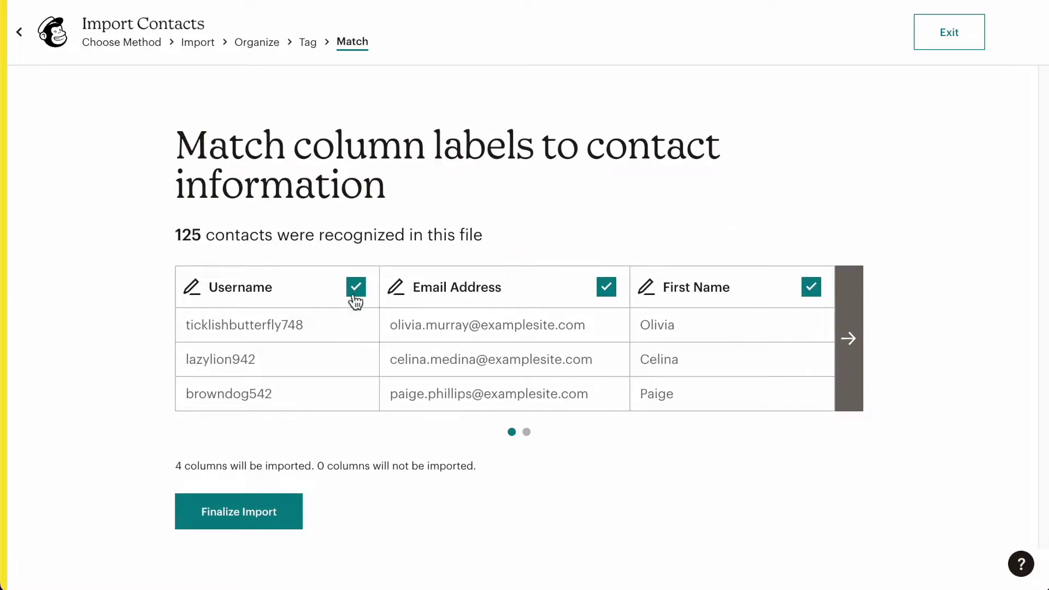
Step: Exclude the Username column from the column matching and complete the contact import
{"action": "left_click", "coordinate": [357, 290]}
{"action": "left_click", "coordinate": [854, 357]}
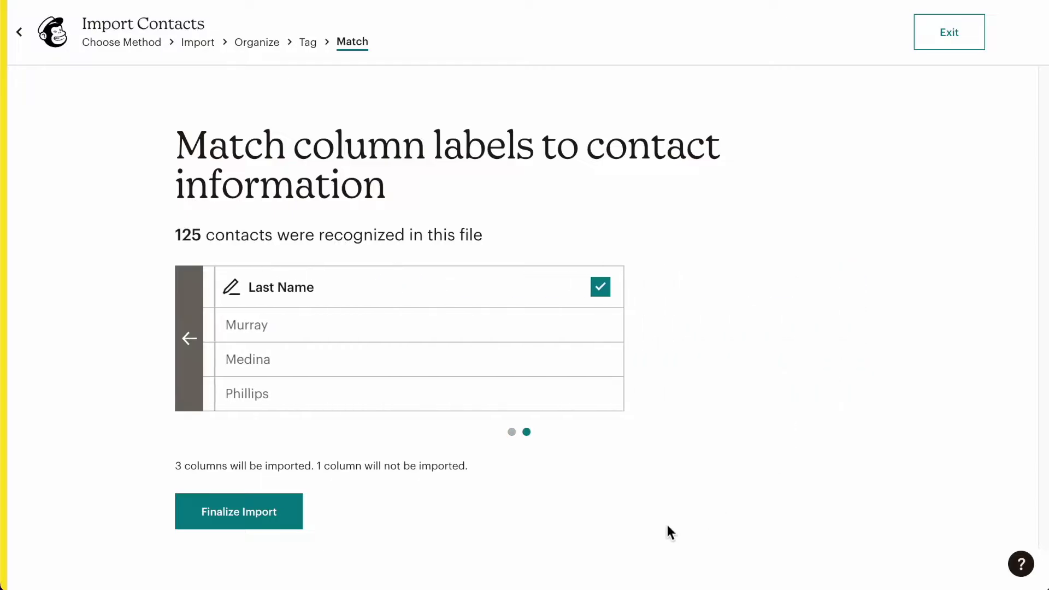
{"action": "left_click", "coordinate": [280, 514]}
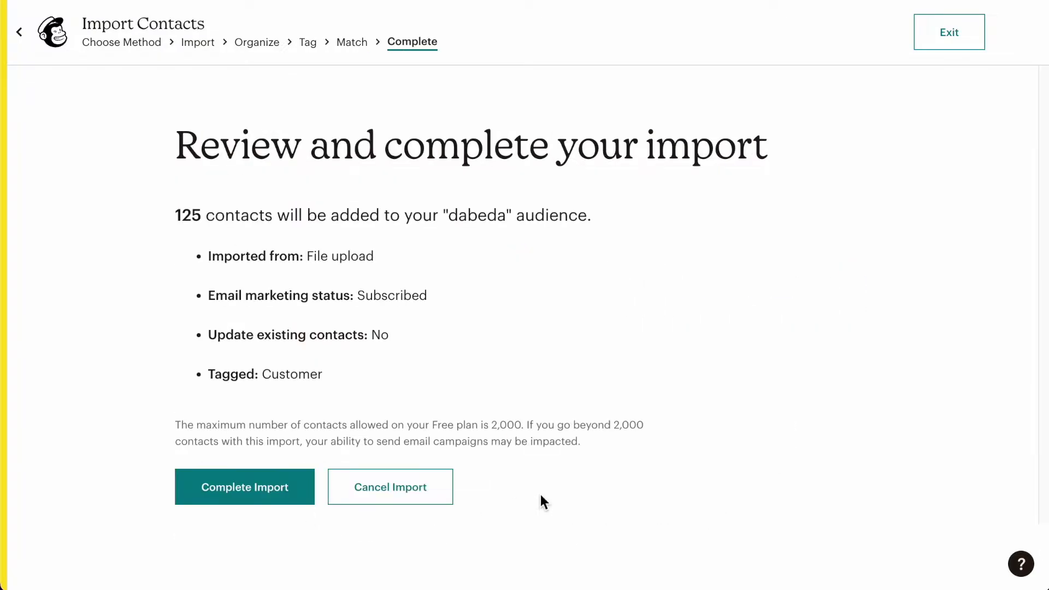
{"action": "left_click", "coordinate": [287, 490]}
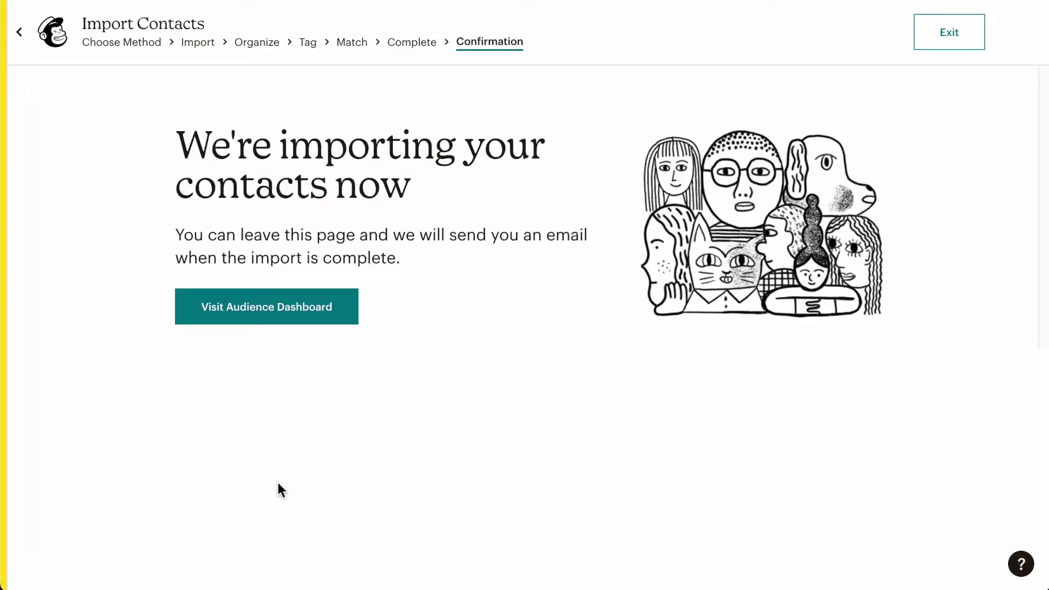
Step: Open the audience from the import confirmation and look through the imported contacts, their names, tags and marketing status
{"action": "left_click", "coordinate": [293, 311]}
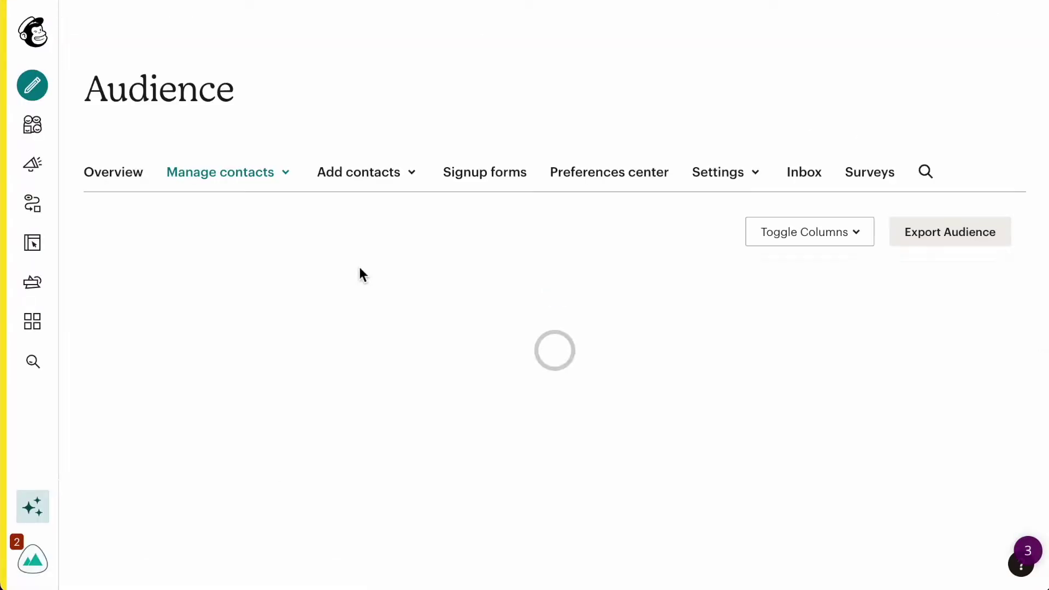
{"action": "scroll", "coordinate": [571, 383], "scroll_direction": "down", "scroll_amount": 10}
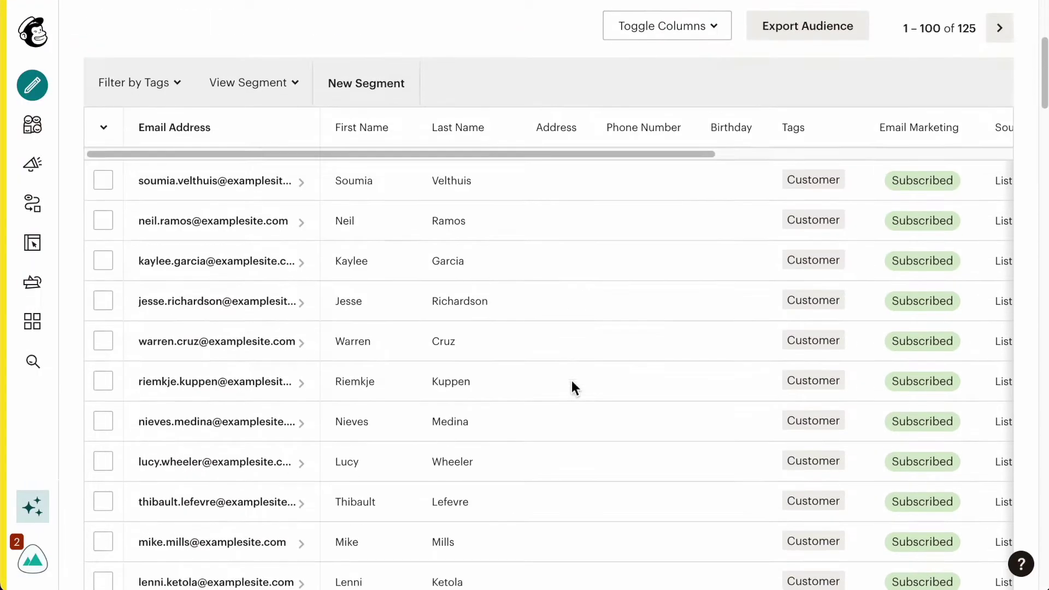
{"action": "scroll", "coordinate": [572, 380], "scroll_direction": "down", "scroll_amount": 15}
{"action": "scroll", "coordinate": [572, 379], "scroll_direction": "up", "scroll_amount": 20}
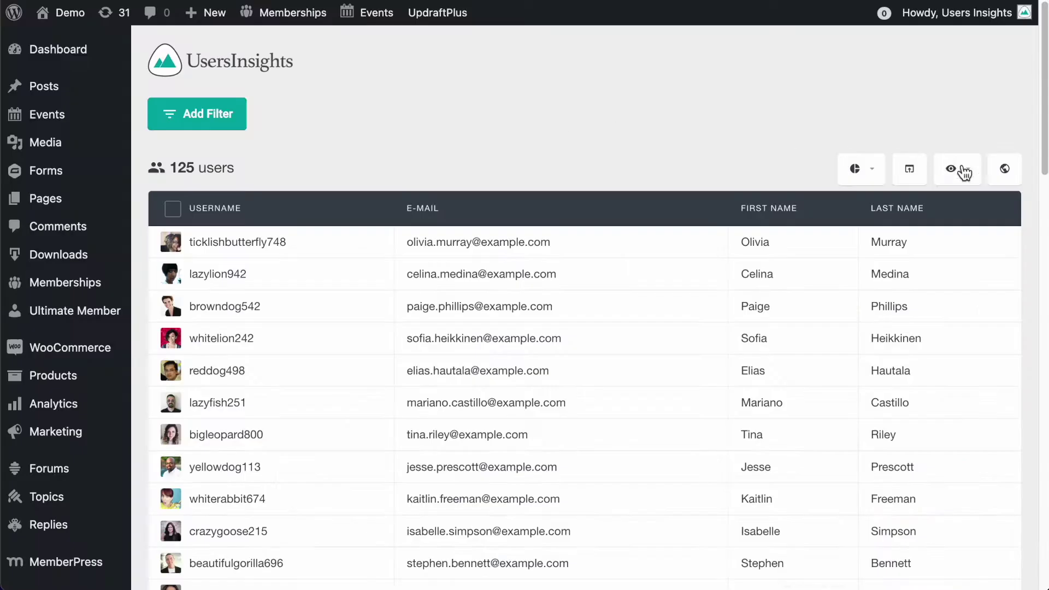
Step: Show the Last seen column in the users table and place it between E-mail and First Name
{"action": "left_click", "coordinate": [955, 171]}
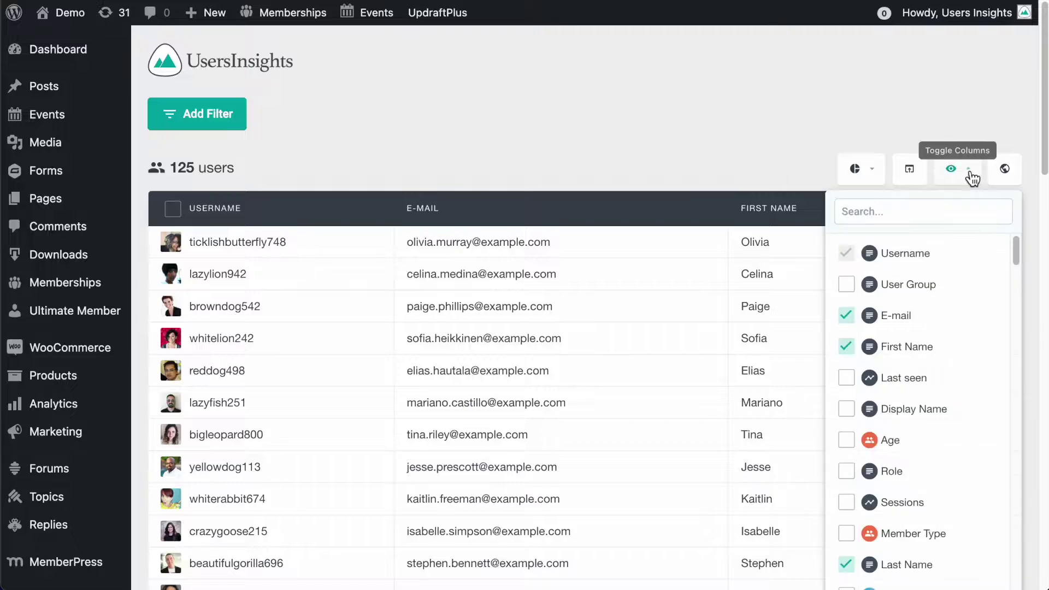
{"action": "left_click", "coordinate": [863, 383]}
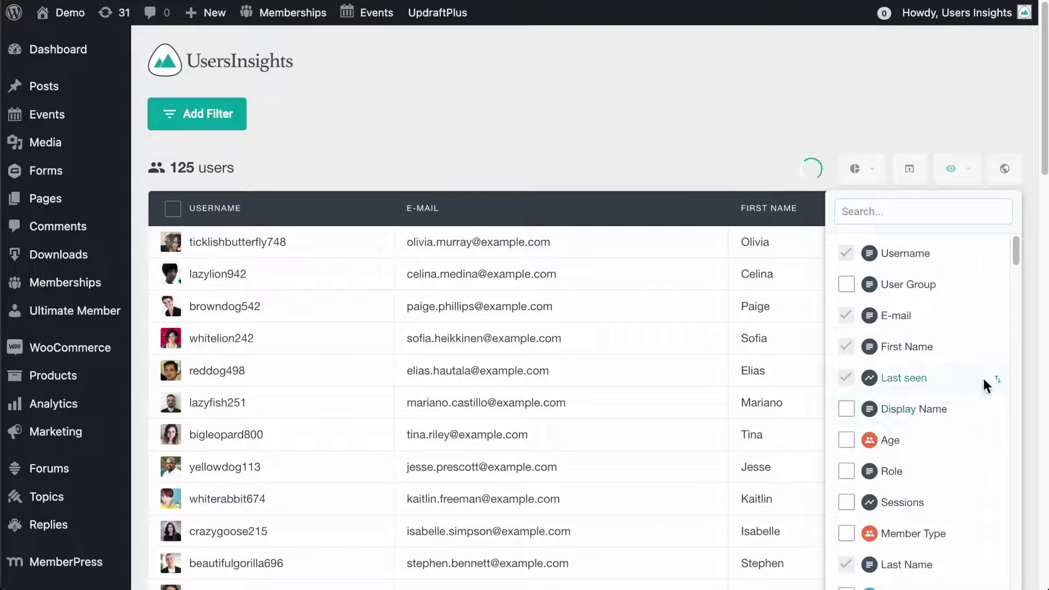
{"action": "left_click_drag", "start_coordinate": [997, 379], "coordinate": [952, 365]}
{"action": "left_click", "coordinate": [967, 170]}
{"action": "left_click", "coordinate": [719, 112]}
Step: Filter the users to Last seen is less than 30 days ago and export the filtered list
{"action": "left_click", "coordinate": [225, 127]}
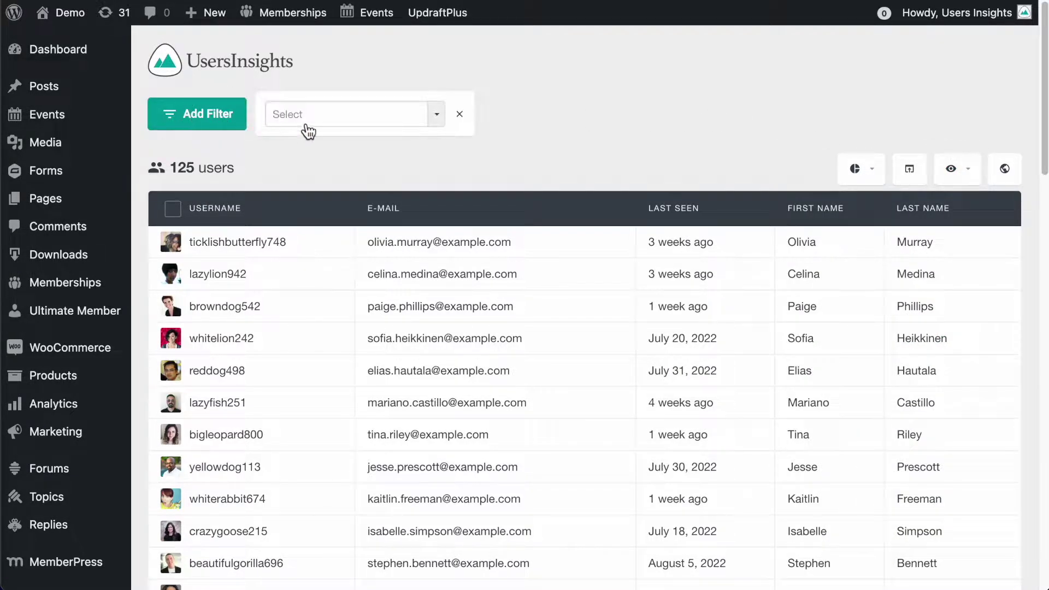
{"action": "left_click", "coordinate": [320, 124]}
{"action": "left_click", "coordinate": [361, 288]}
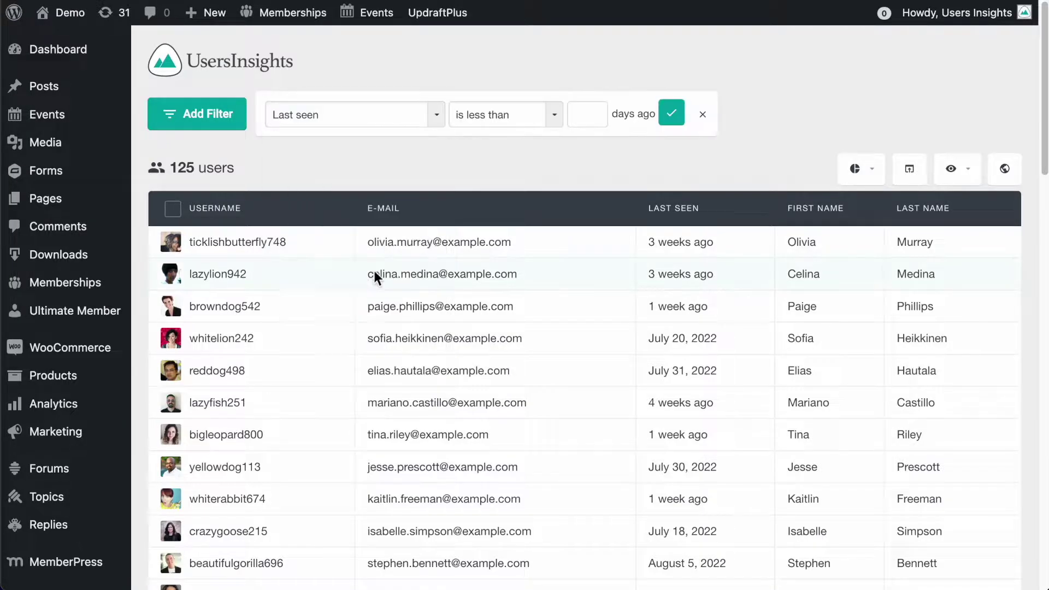
{"action": "left_click", "coordinate": [575, 114]}
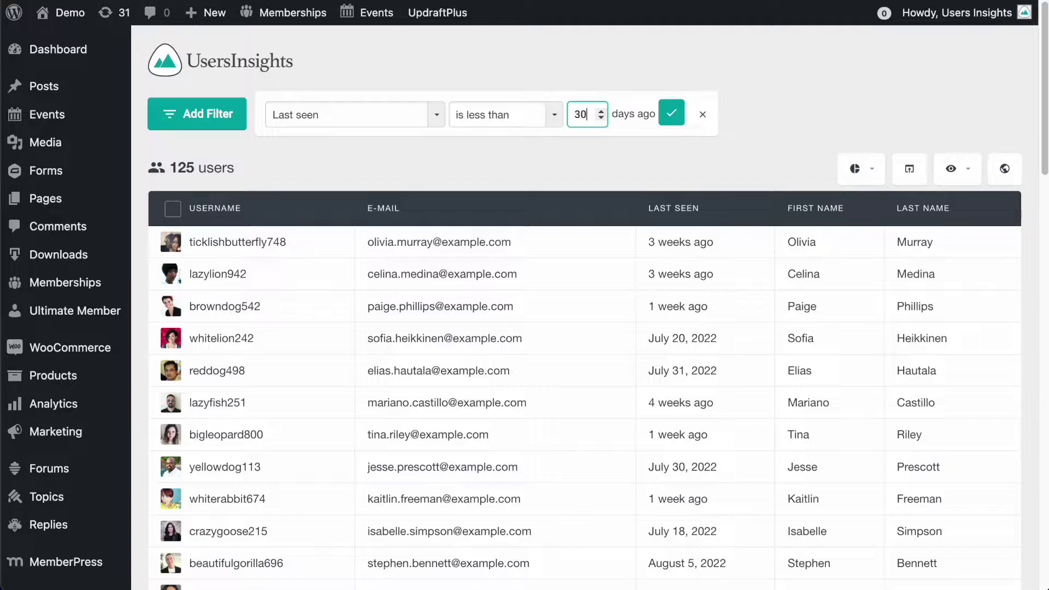
{"action": "left_click", "coordinate": [672, 111]}
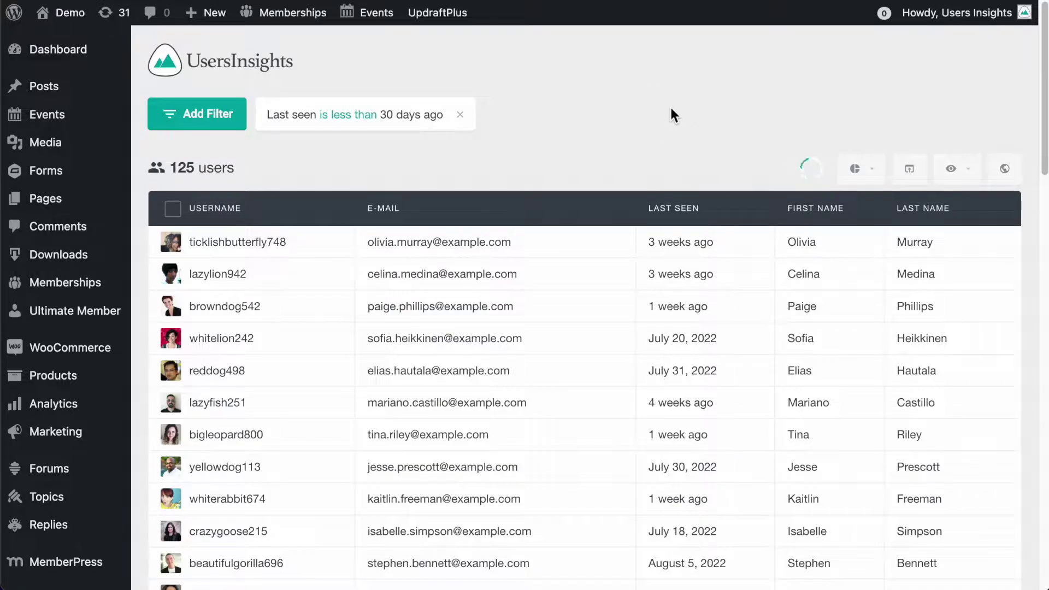
{"action": "left_click", "coordinate": [910, 171]}
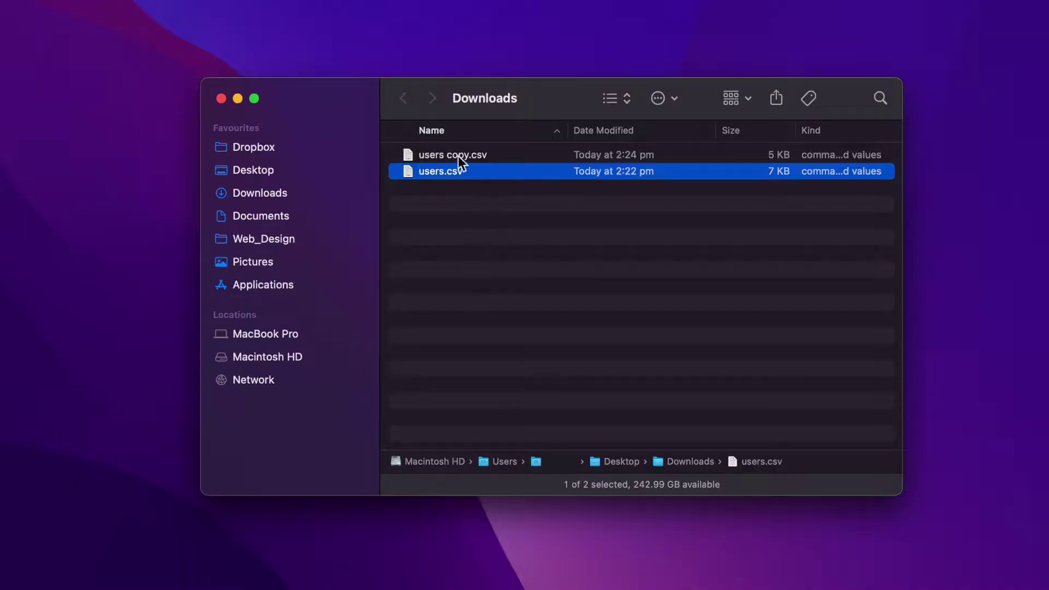
Step: Rename the file users copy.csv in the Downloads folder as users-new.csv
{"action": "left_click", "coordinate": [458, 155]}
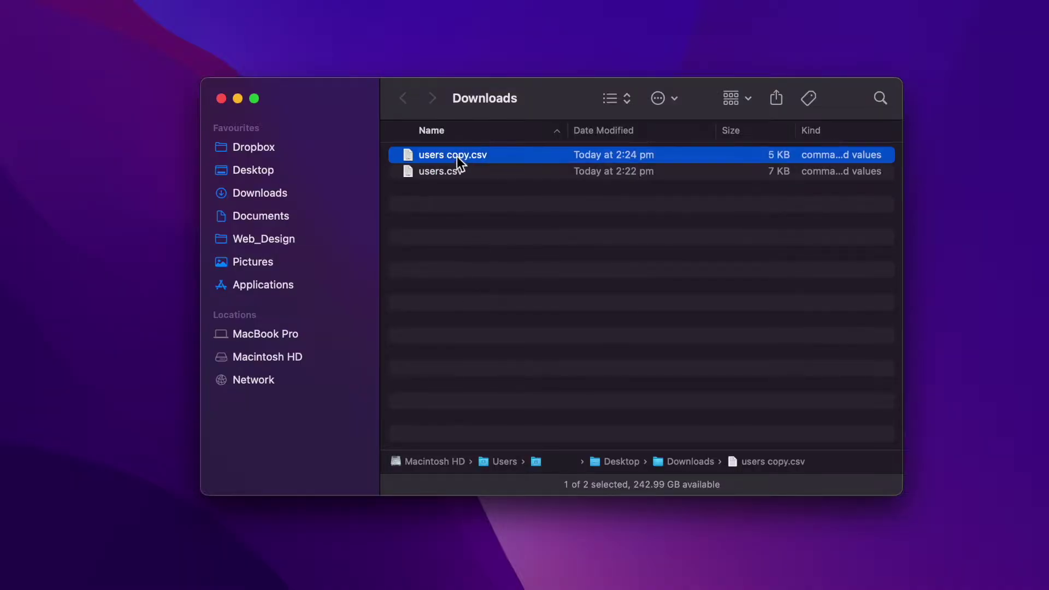
{"action": "key", "text": "Return"}
{"action": "key", "text": "Right"}
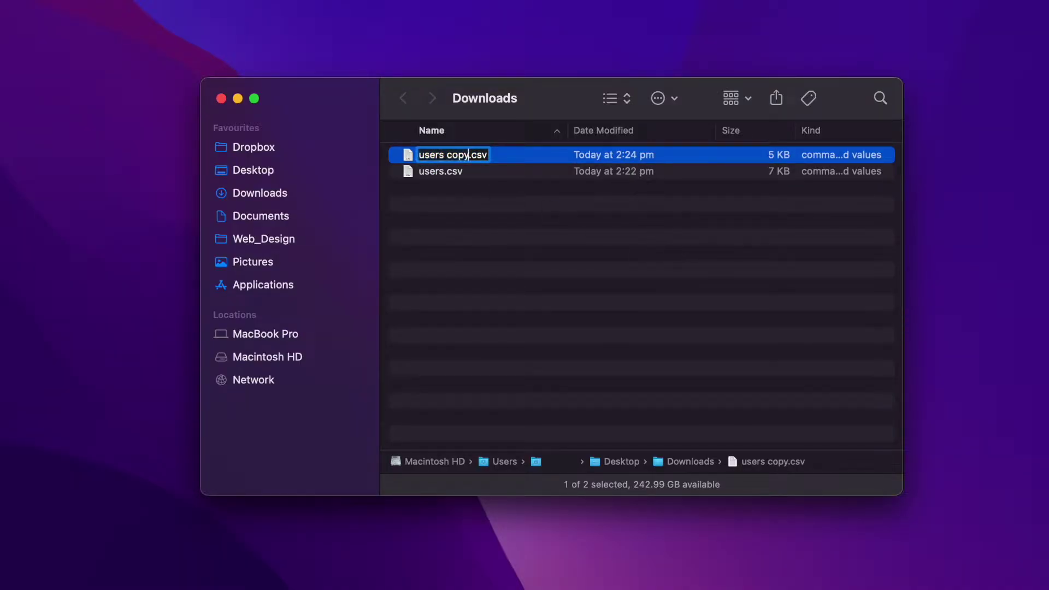
{"action": "key", "text": "BackSpace"}
{"action": "key", "text": "BackSpace"}
{"action": "key", "text": "BackSpace"}
{"action": "type", "text": "-new"}
{"action": "key", "text": "Return"}
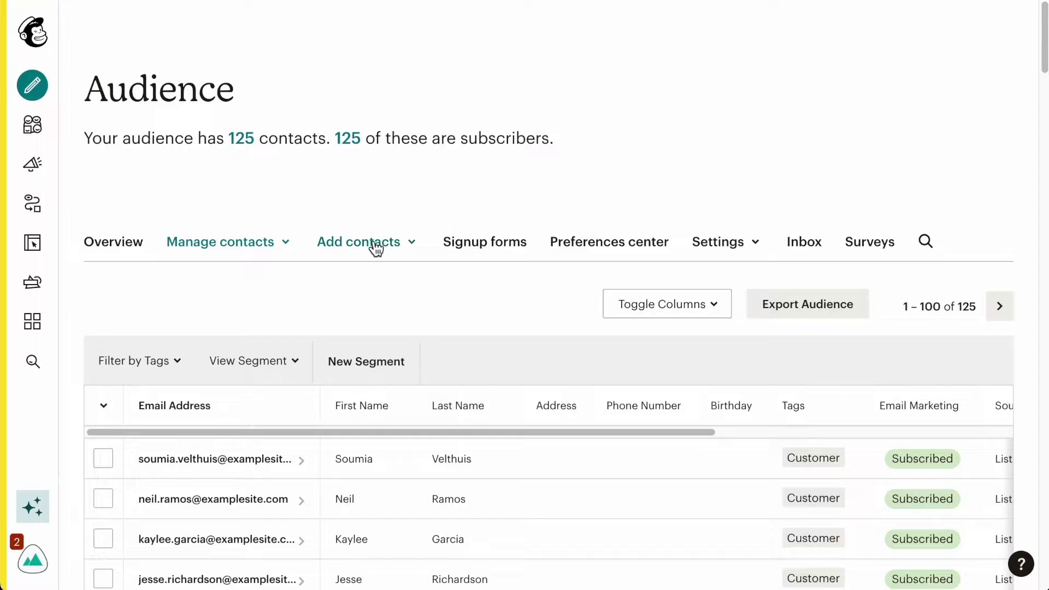
Step: Start another contact import by file upload with users-new.csv and proceed to the Organize stage
{"action": "left_click", "coordinate": [375, 246]}
{"action": "left_click", "coordinate": [369, 317]}
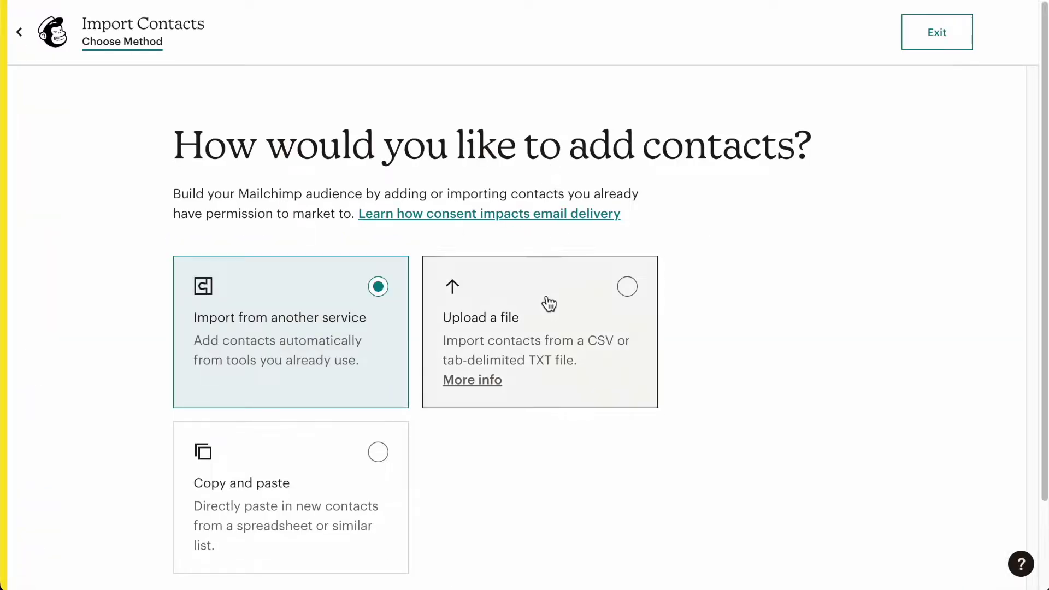
{"action": "left_click", "coordinate": [547, 299]}
{"action": "scroll", "coordinate": [560, 297], "scroll_direction": "down", "scroll_amount": 2}
{"action": "left_click", "coordinate": [270, 554]}
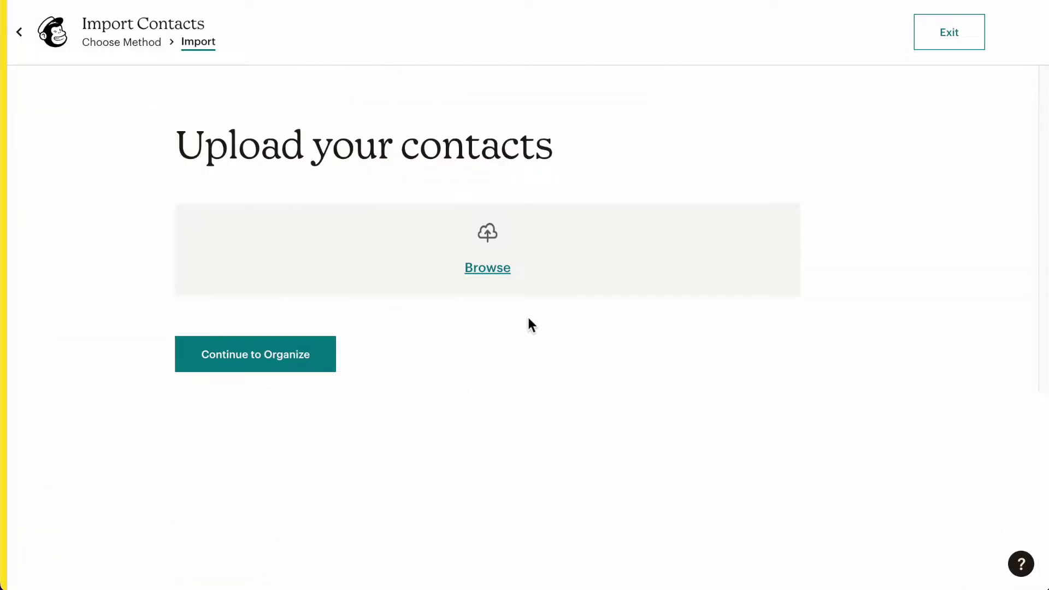
{"action": "left_click", "coordinate": [494, 270]}
{"action": "left_click", "coordinate": [237, 164]}
{"action": "left_click", "coordinate": [981, 416]}
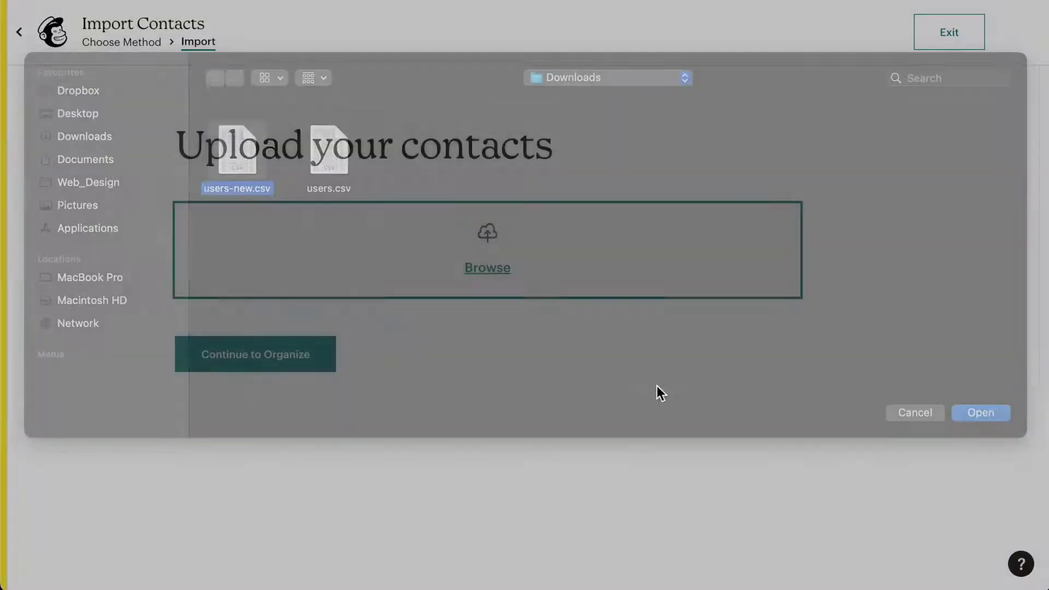
{"action": "left_click", "coordinate": [274, 331]}
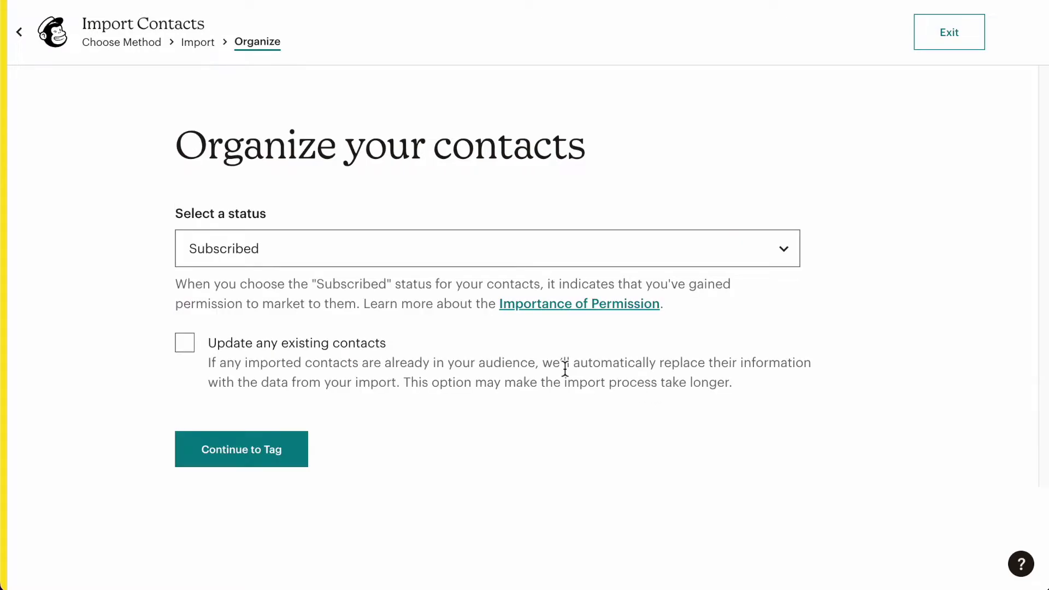
Step: Enable updating any existing contacts, tag the imported contacts as New Customer, and proceed to the Match stage
{"action": "left_click", "coordinate": [185, 343]}
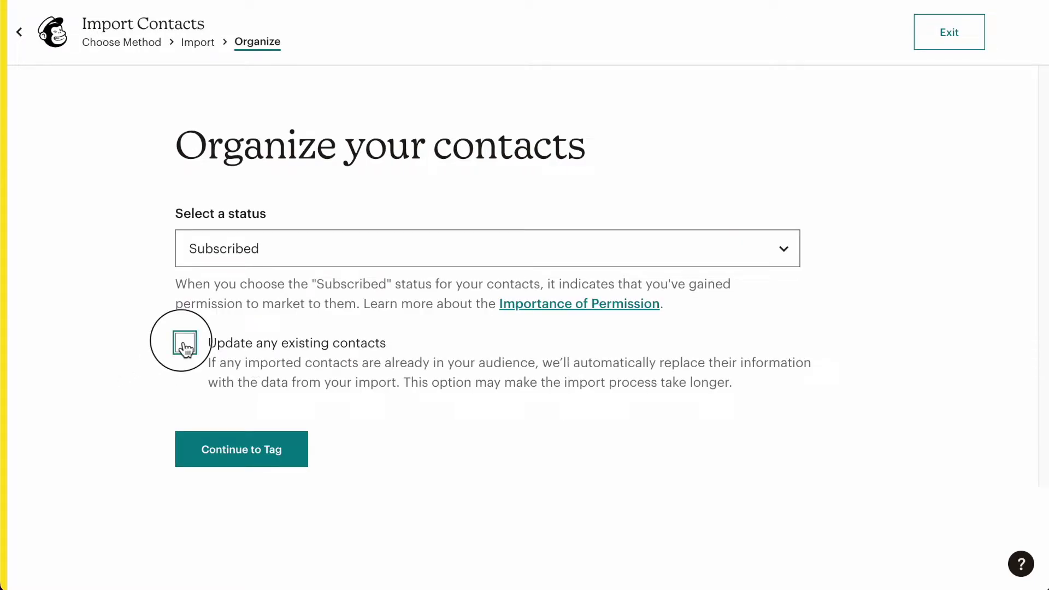
{"action": "left_click", "coordinate": [249, 455]}
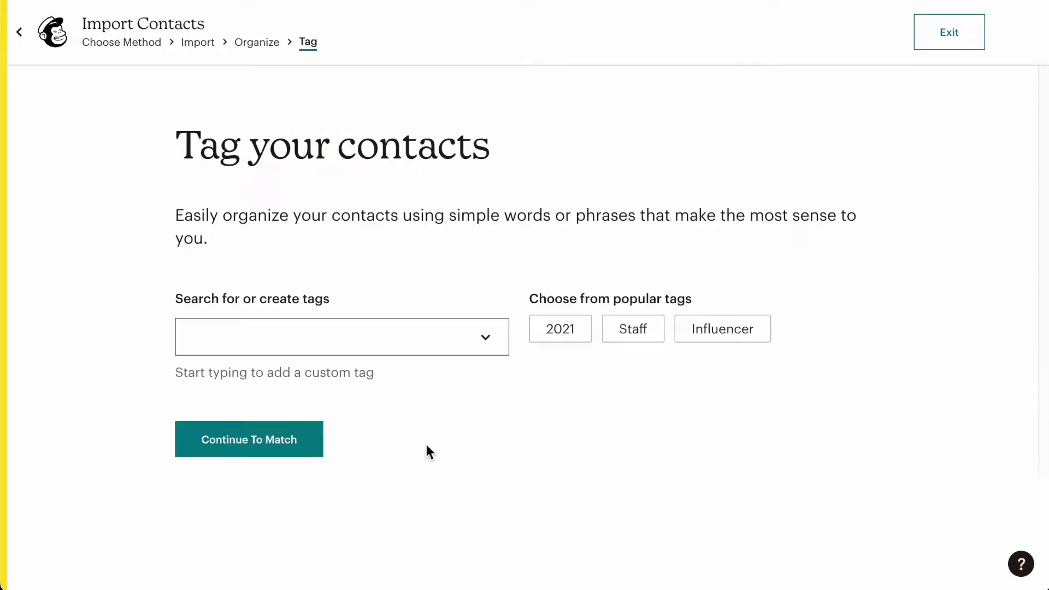
{"action": "left_click", "coordinate": [486, 342]}
{"action": "left_click", "coordinate": [347, 459]}
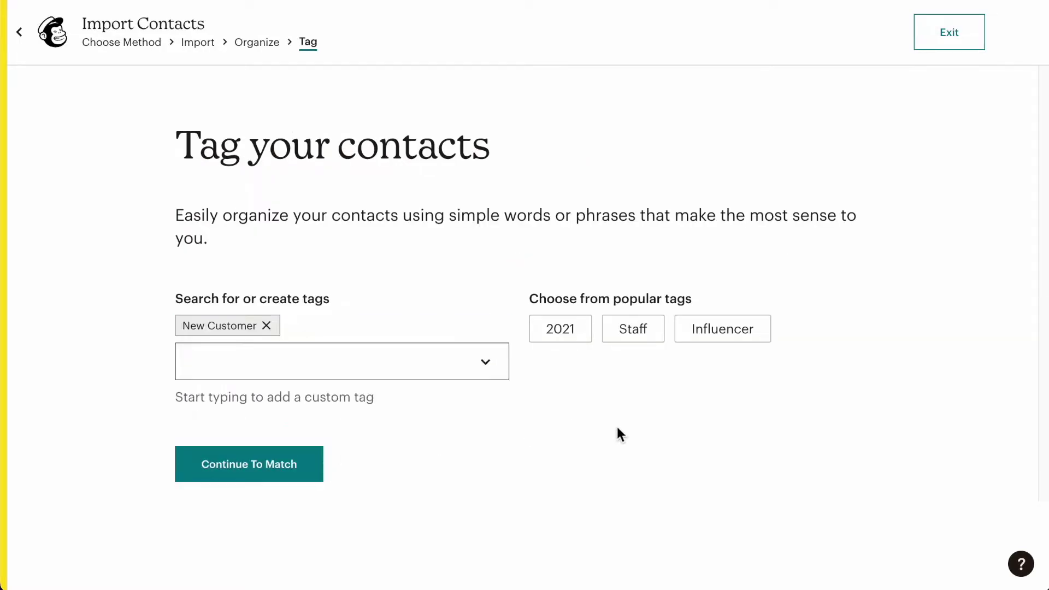
{"action": "left_click", "coordinate": [294, 479]}
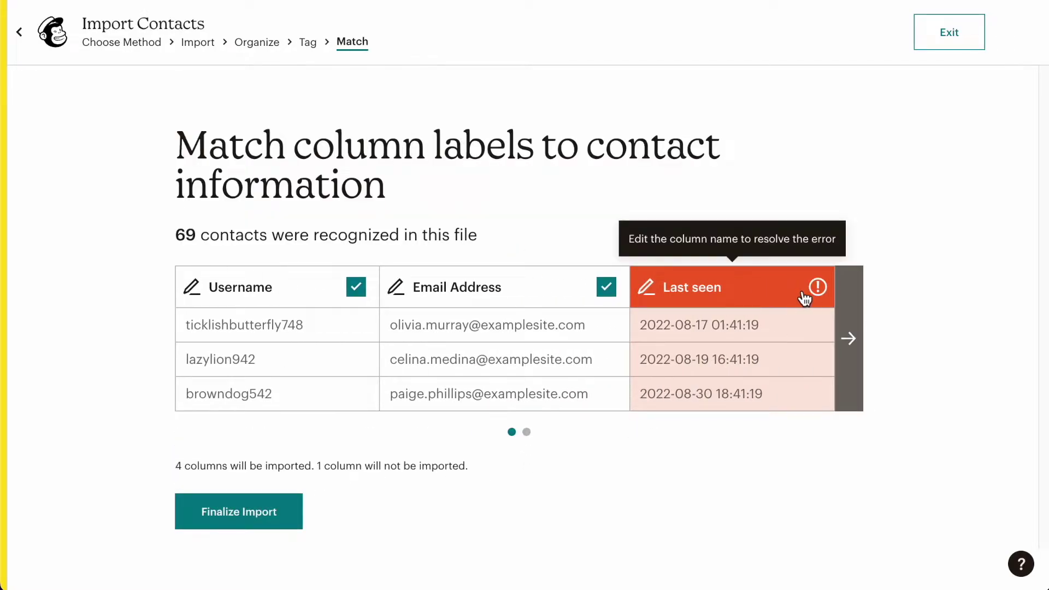
Step: Relabel the Last seen column as Phone Number (PHONE)
{"action": "left_click", "coordinate": [646, 289]}
{"action": "left_click", "coordinate": [648, 297]}
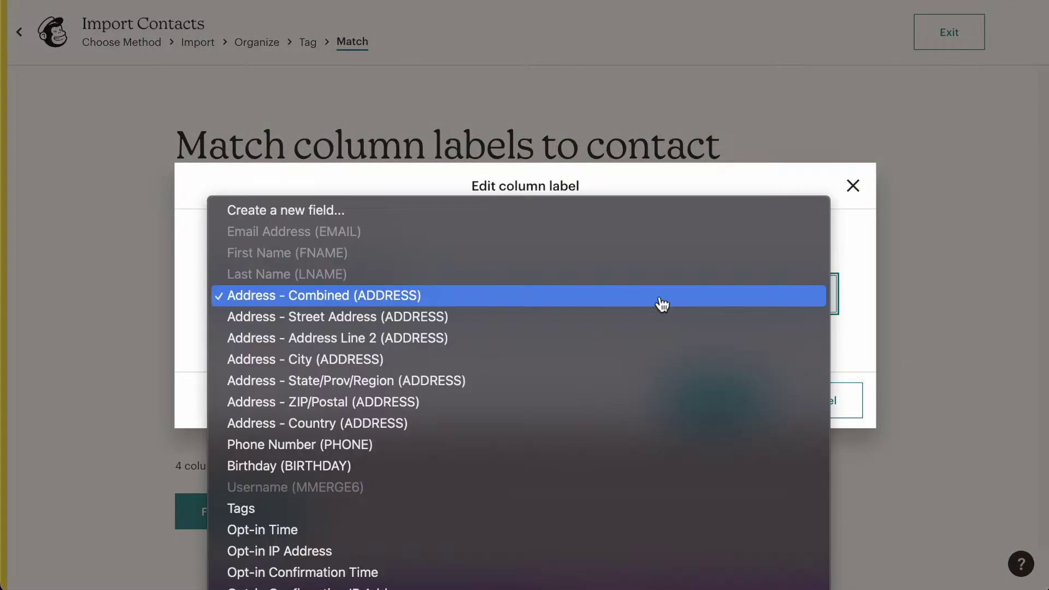
{"action": "left_click", "coordinate": [435, 443]}
{"action": "left_click", "coordinate": [754, 415]}
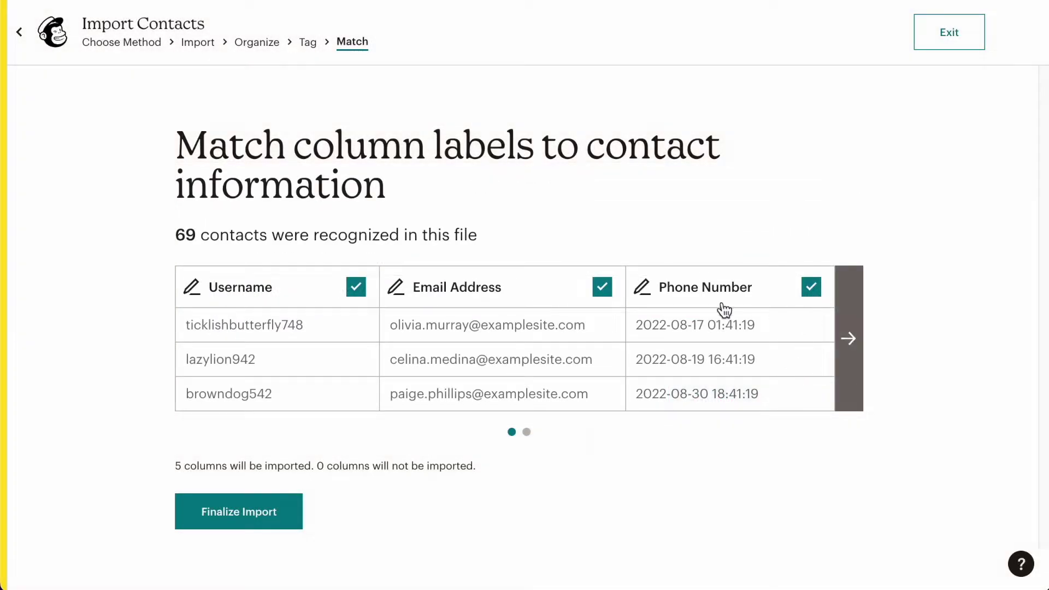
Step: Exclude the Username and Phone Number columns from the import, and finalize and complete the import
{"action": "left_click", "coordinate": [356, 287]}
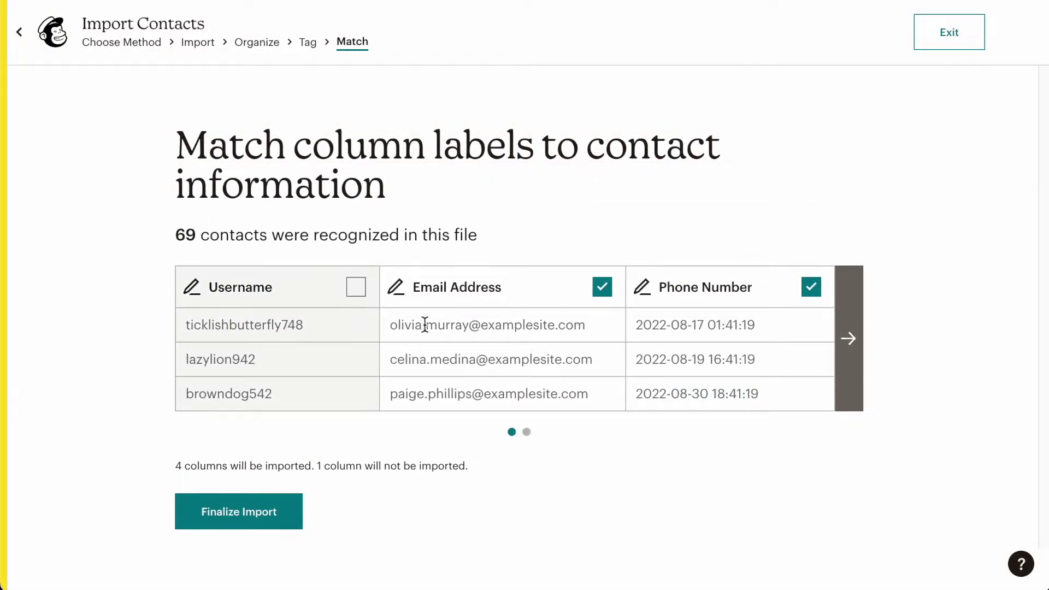
{"action": "left_click", "coordinate": [814, 295]}
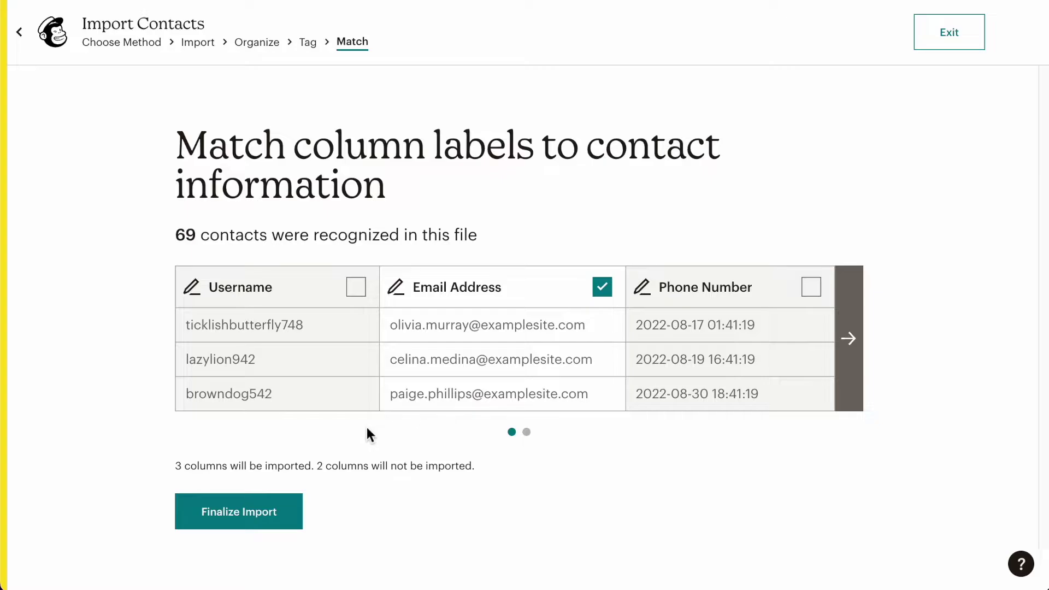
{"action": "left_click", "coordinate": [850, 355]}
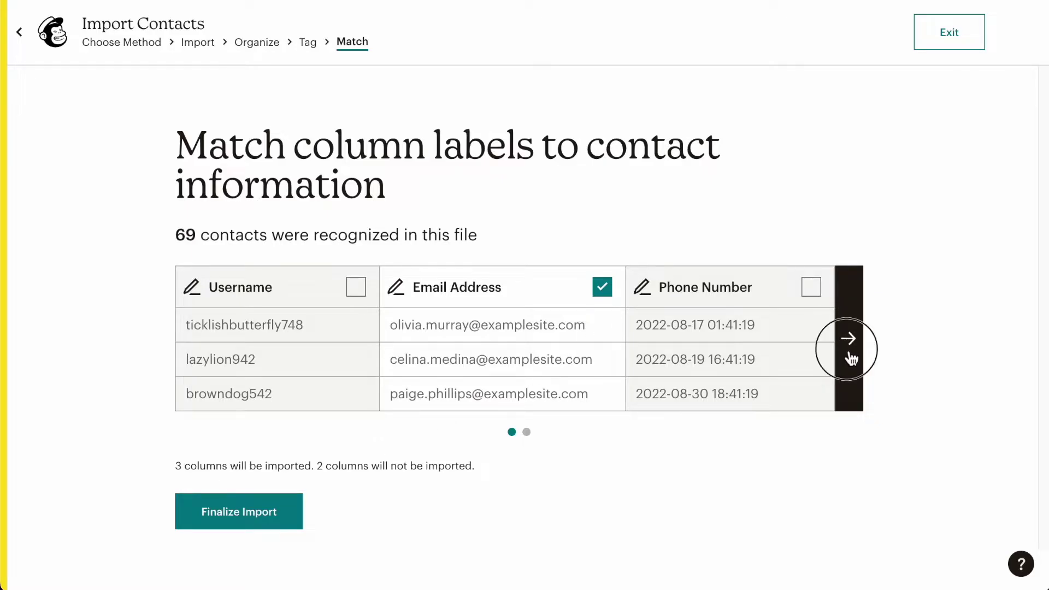
{"action": "left_click", "coordinate": [247, 508]}
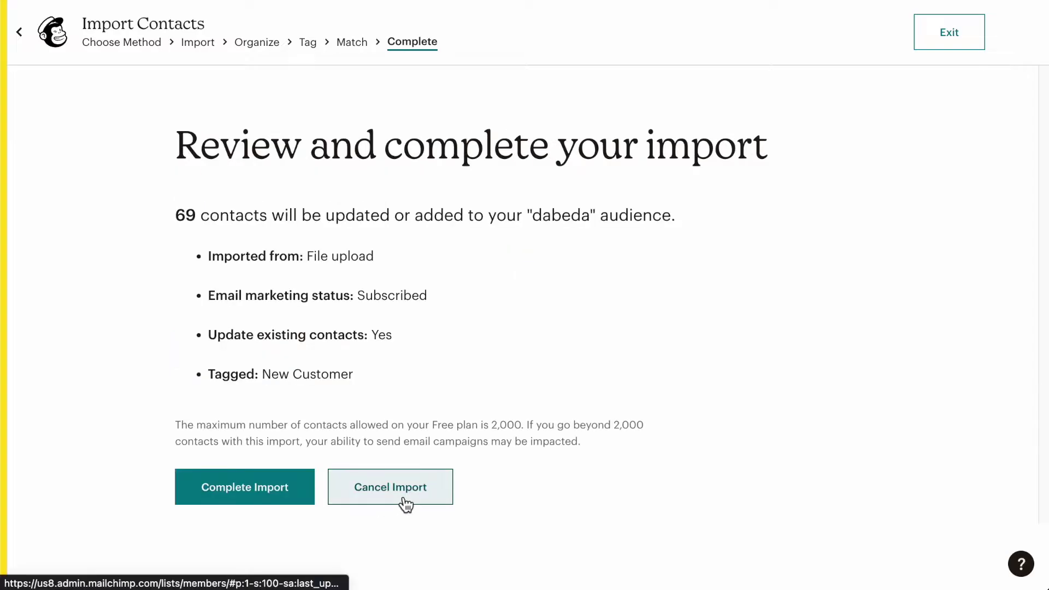
{"action": "left_click", "coordinate": [270, 496]}
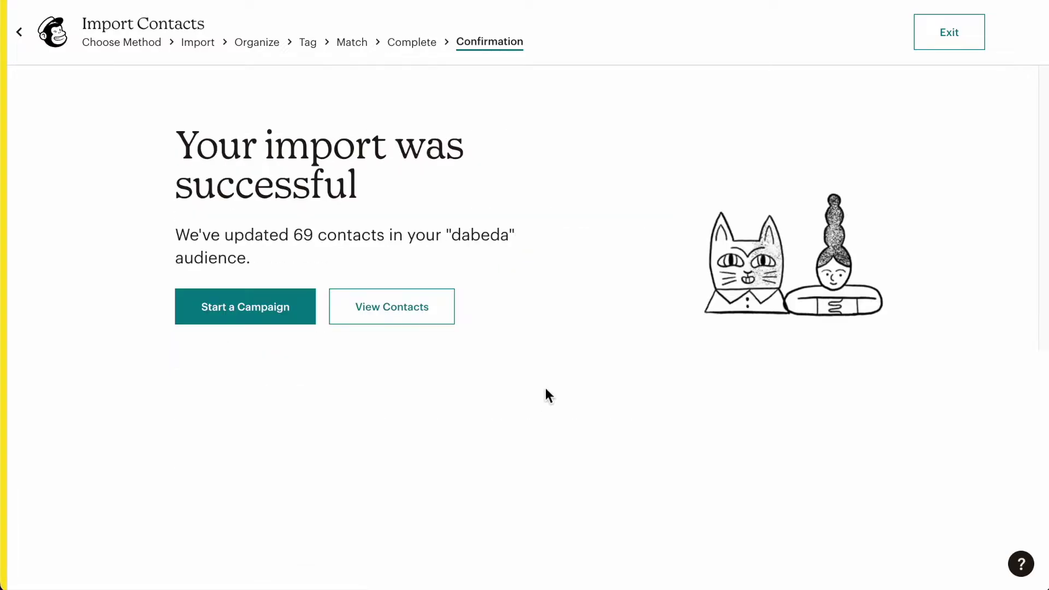
Step: View the audience's contacts and generate a segment with the condition Tags, contact is tagged, New Customer
{"action": "left_click", "coordinate": [401, 316]}
{"action": "scroll", "coordinate": [530, 415], "scroll_direction": "down", "scroll_amount": 5}
{"action": "scroll", "coordinate": [727, 424], "scroll_direction": "up", "scroll_amount": 5}
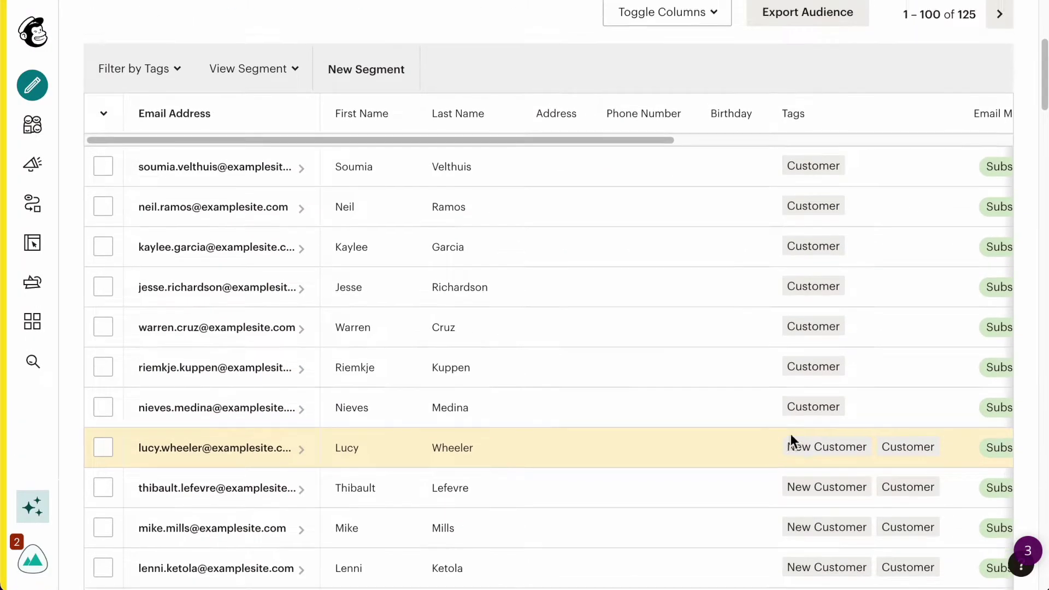
{"action": "left_click", "coordinate": [363, 358]}
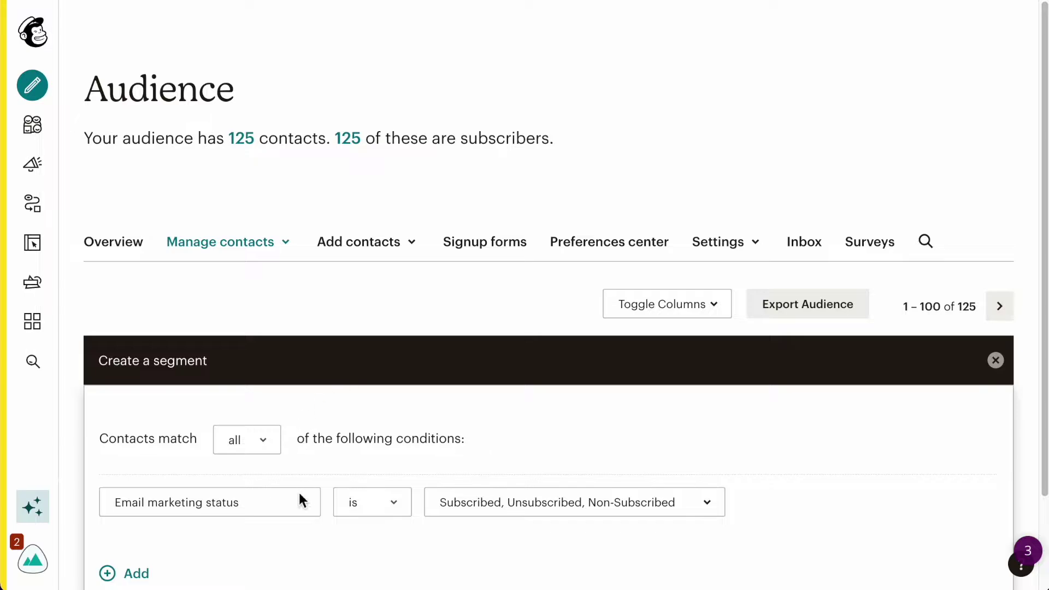
{"action": "left_click", "coordinate": [300, 500]}
{"action": "left_click", "coordinate": [202, 359]}
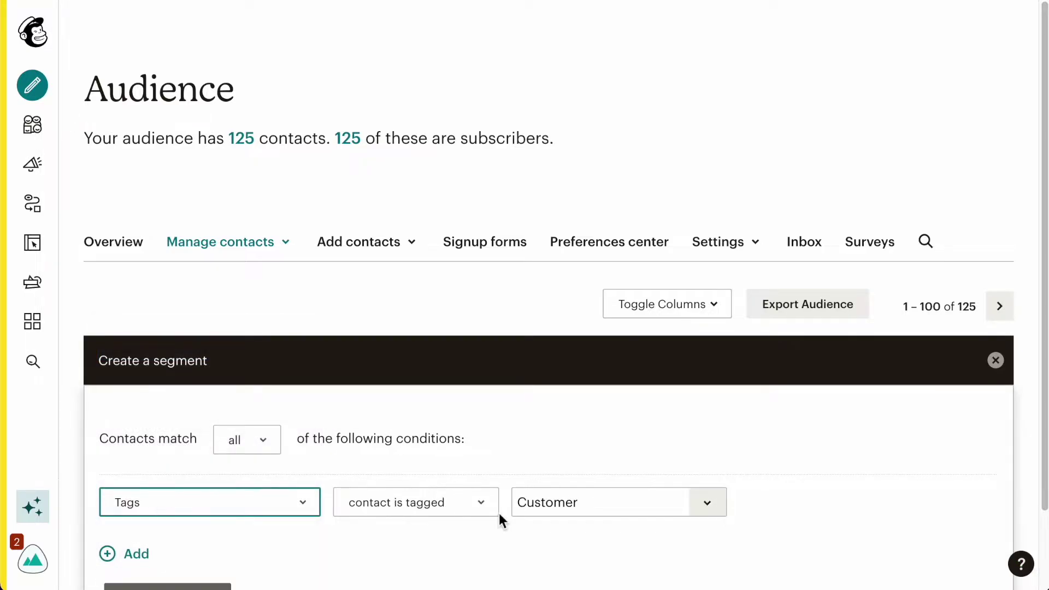
{"action": "left_click", "coordinate": [705, 507]}
{"action": "left_click", "coordinate": [603, 451]}
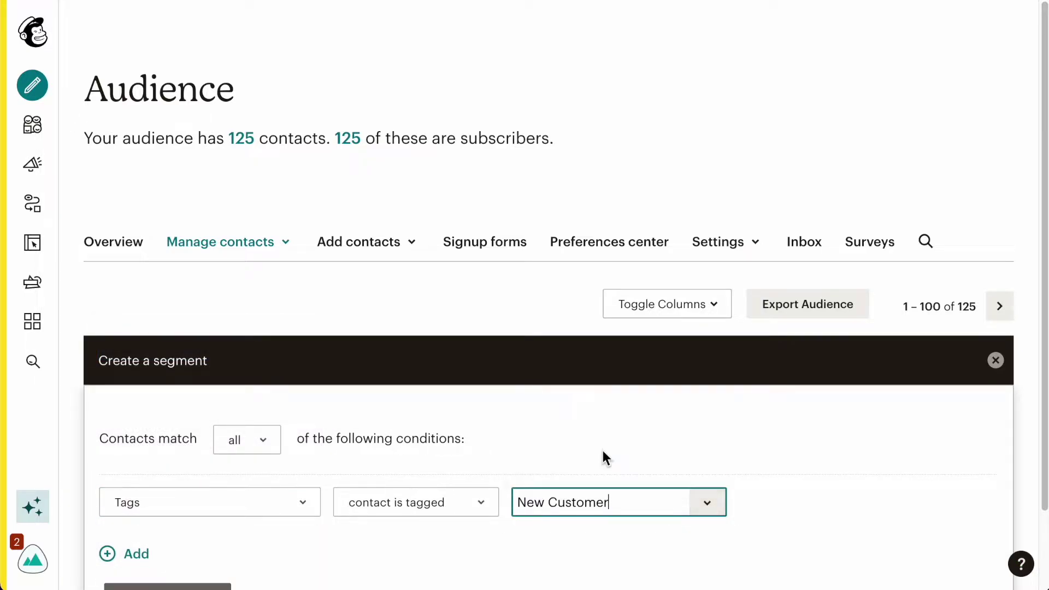
{"action": "scroll", "coordinate": [604, 452], "scroll_direction": "down", "scroll_amount": 2}
{"action": "left_click", "coordinate": [226, 505]}
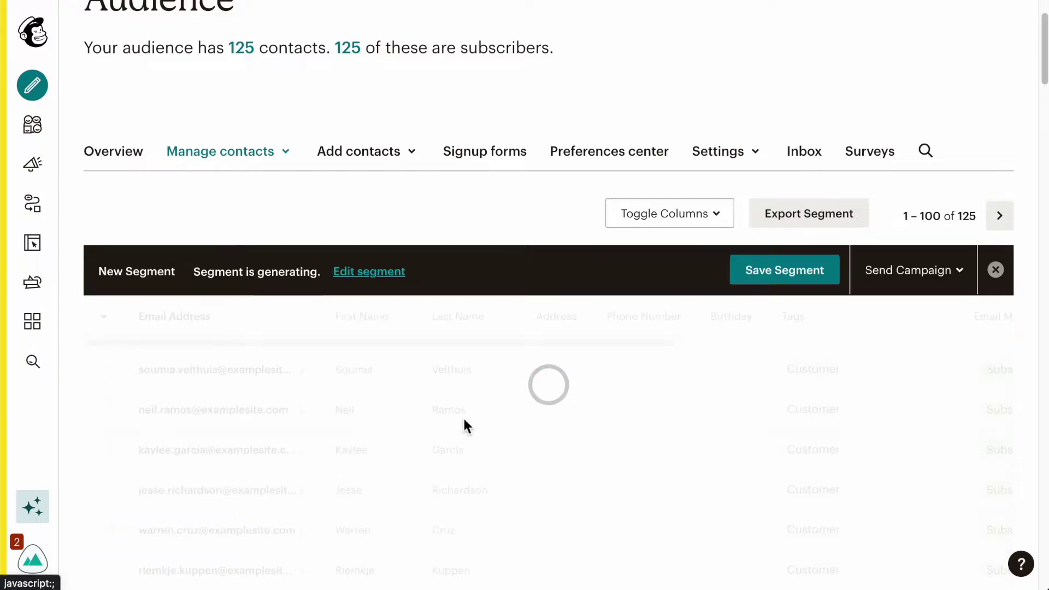
Step: Look through the segment's matching contacts and their tags
{"action": "scroll", "coordinate": [463, 385], "scroll_direction": "up", "scroll_amount": 2}
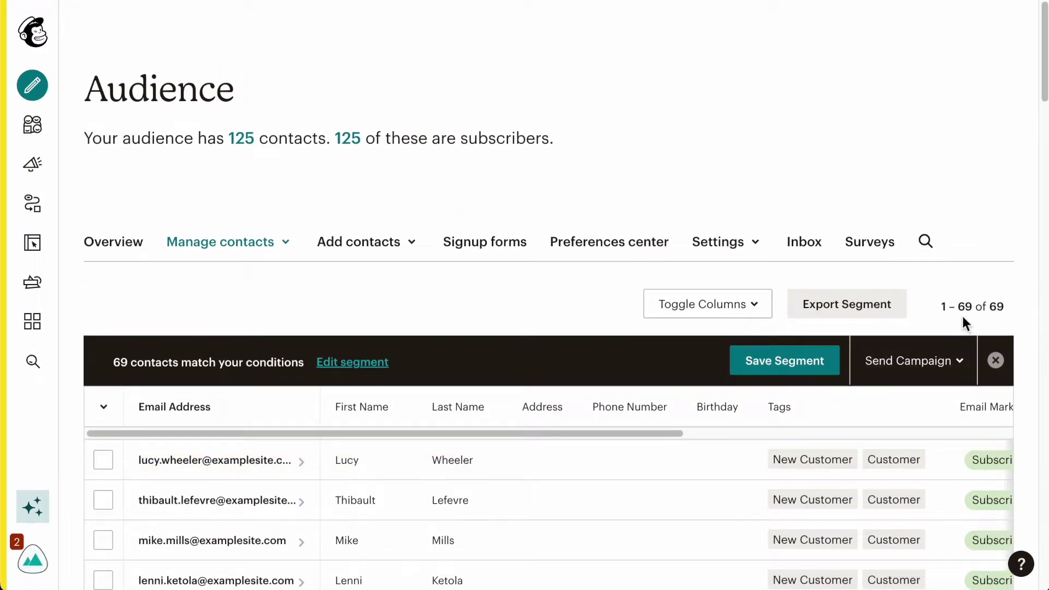
{"action": "scroll", "coordinate": [957, 323], "scroll_direction": "down", "scroll_amount": 15}
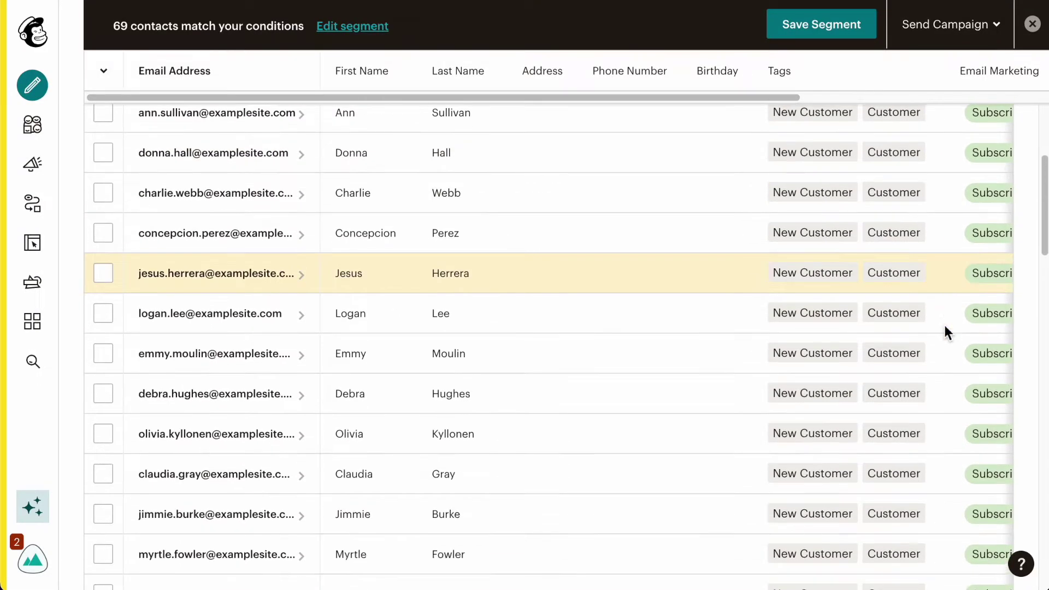
{"action": "scroll", "coordinate": [942, 324], "scroll_direction": "down", "scroll_amount": 20}
{"action": "scroll", "coordinate": [941, 326], "scroll_direction": "up", "scroll_amount": 20}
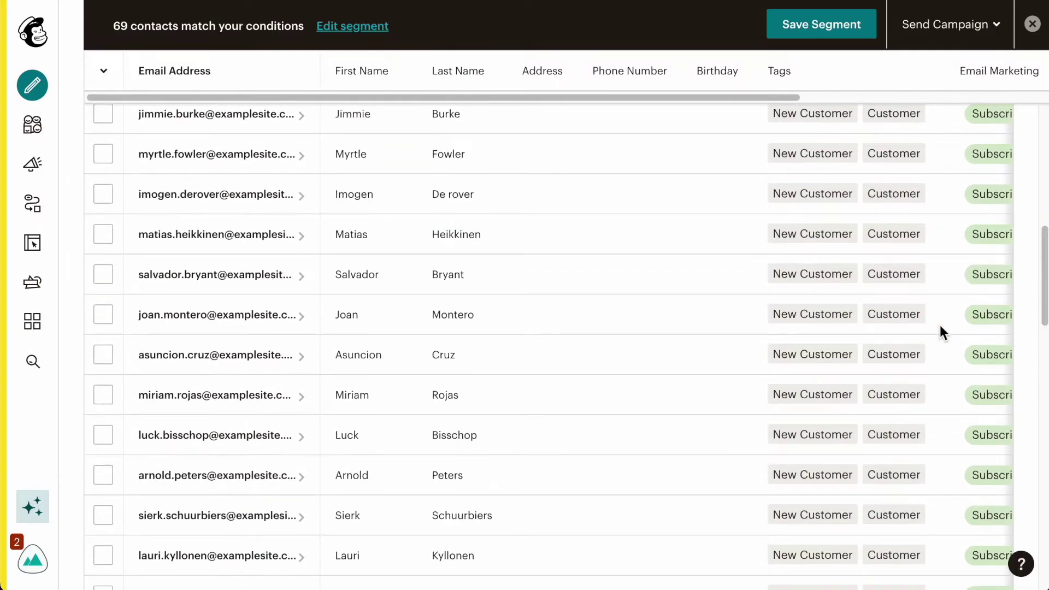
{"action": "scroll", "coordinate": [940, 326], "scroll_direction": "up", "scroll_amount": 20}
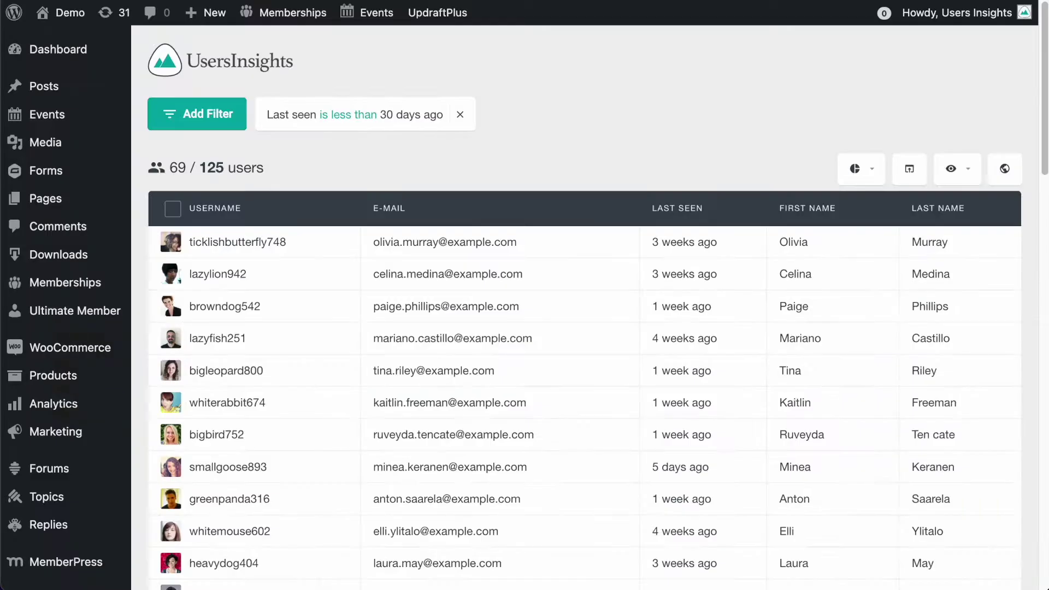
Step: In Users Insights, remove the Last seen filter and hide the Last seen column in the users table
{"action": "left_click", "coordinate": [461, 116]}
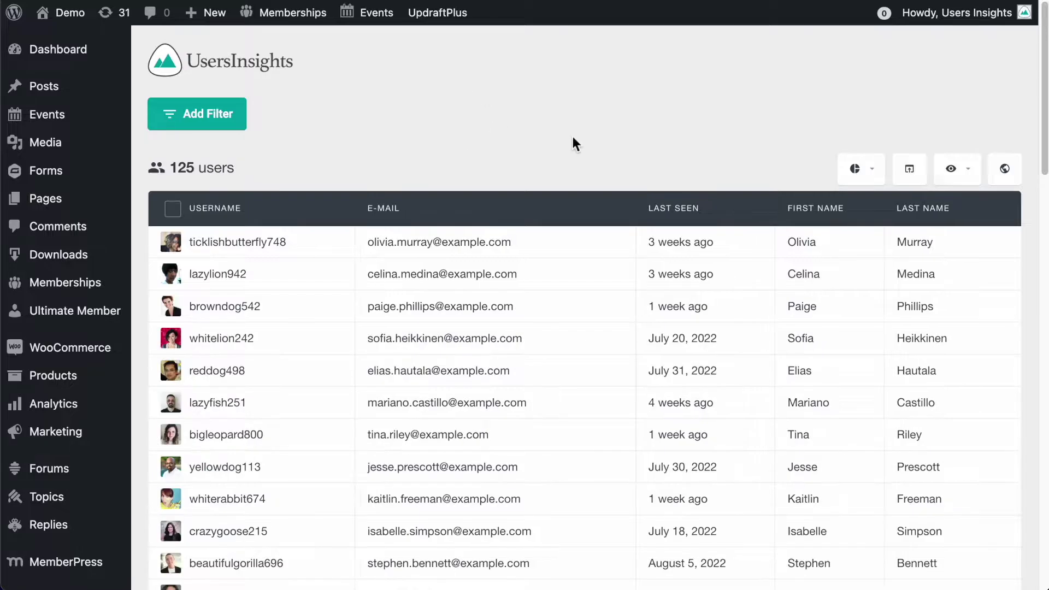
{"action": "left_click", "coordinate": [952, 168]}
{"action": "left_click", "coordinate": [847, 350]}
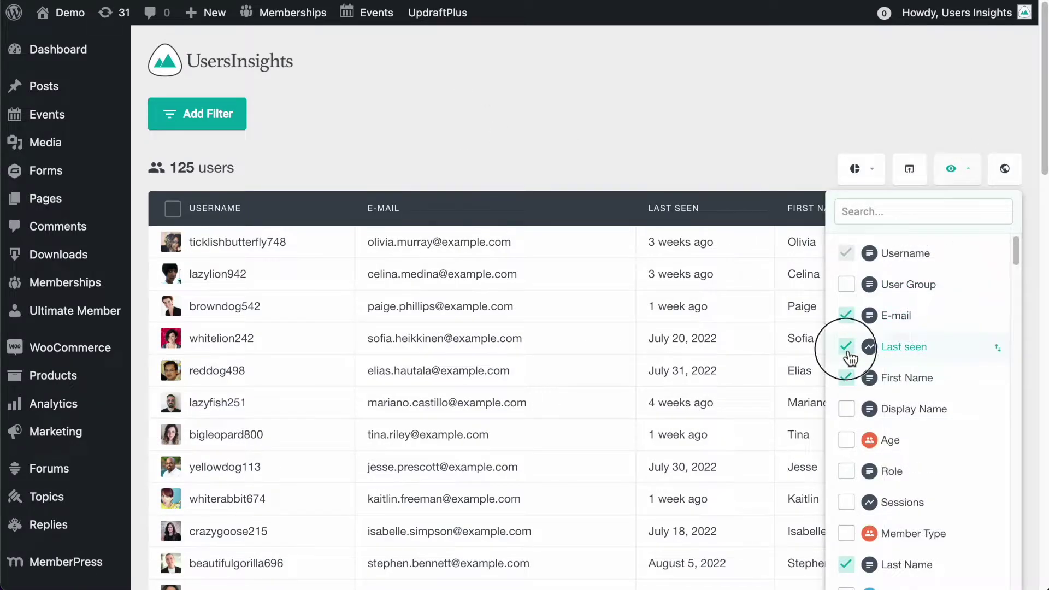
{"action": "left_click", "coordinate": [953, 124]}
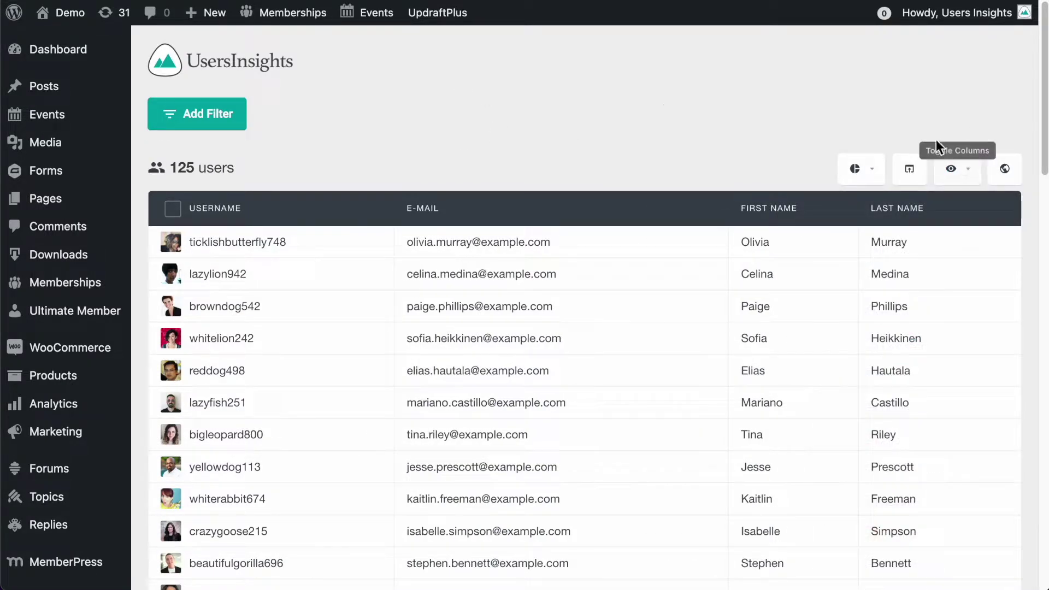
Step: Filter the users to those whose Ordered products include Headphones
{"action": "left_click", "coordinate": [216, 126]}
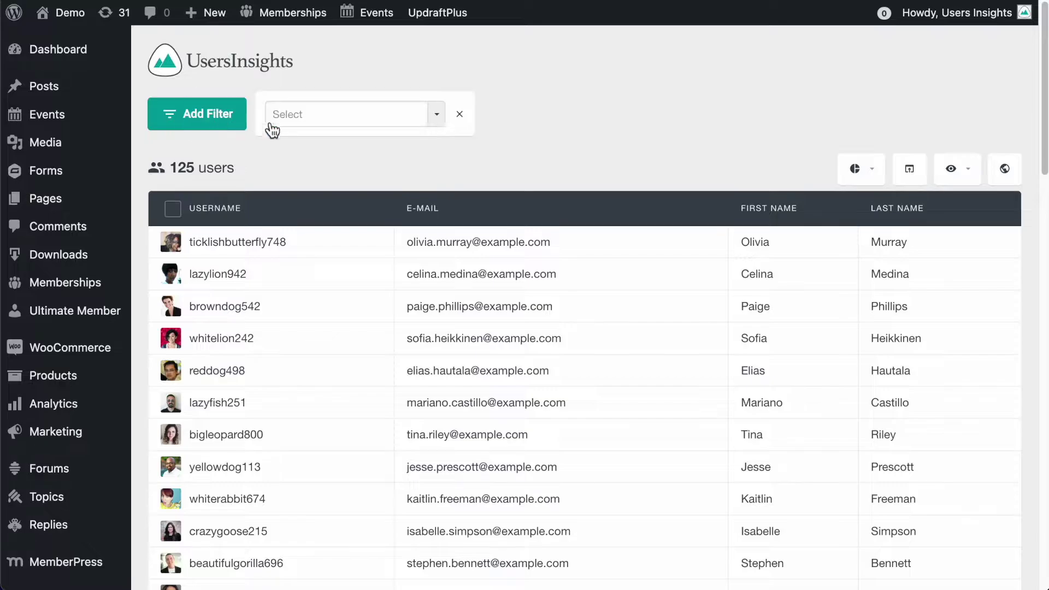
{"action": "left_click", "coordinate": [304, 117]}
{"action": "type", "text": "prod"}
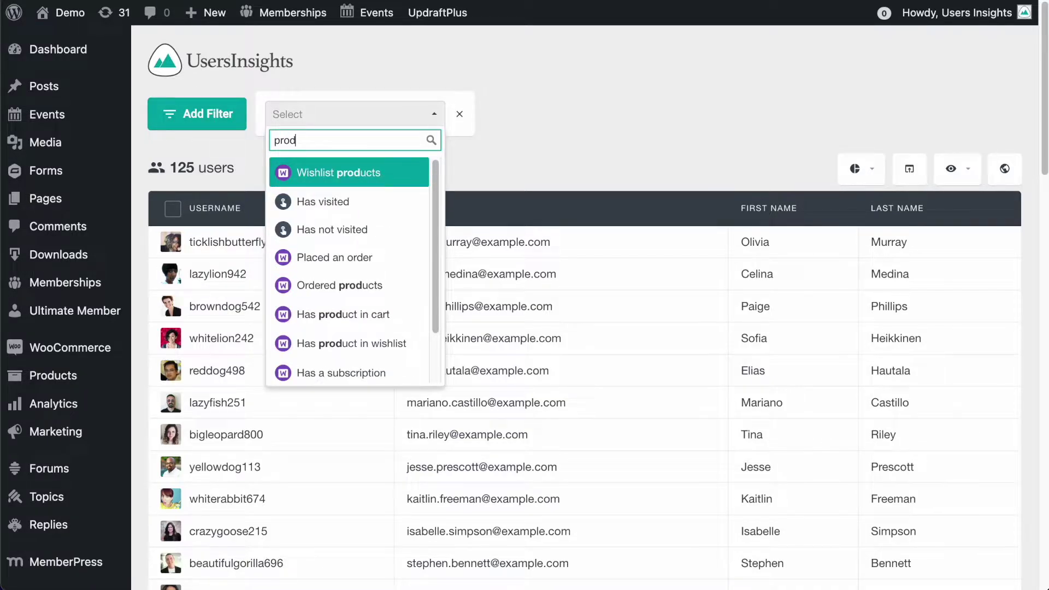
{"action": "type", "text": "uct"}
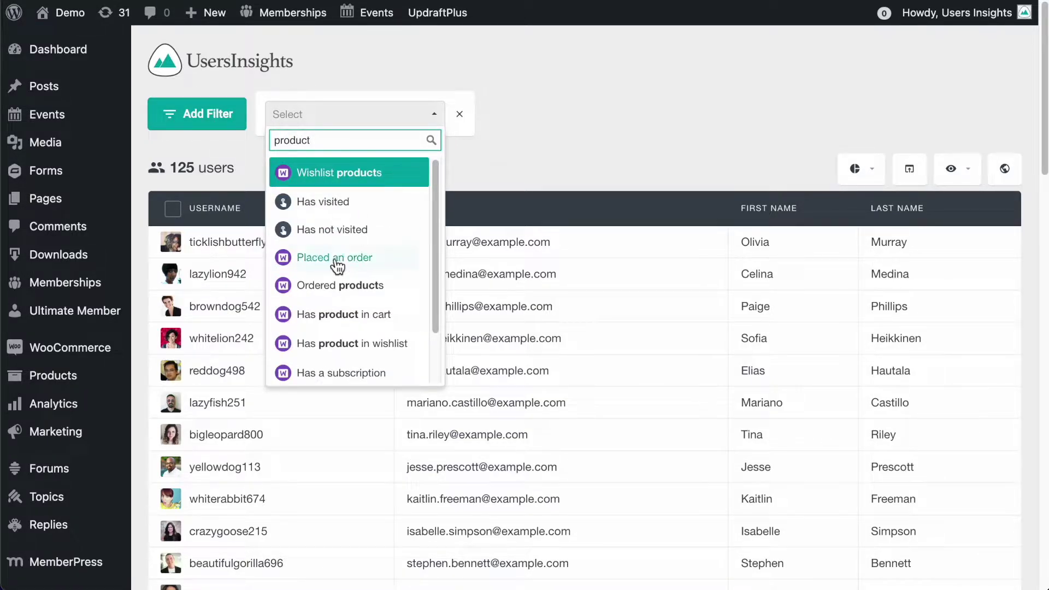
{"action": "scroll", "coordinate": [377, 321], "scroll_direction": "down", "scroll_amount": 1}
{"action": "scroll", "coordinate": [380, 323], "scroll_direction": "up", "scroll_amount": 1}
{"action": "left_click", "coordinate": [348, 289]}
{"action": "left_click", "coordinate": [624, 120]}
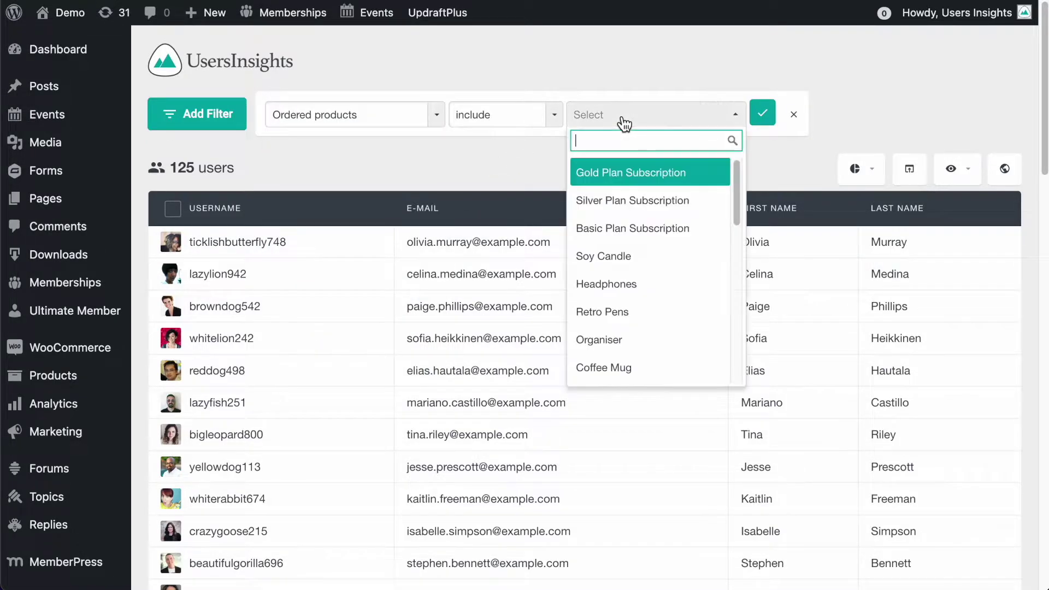
{"action": "left_click", "coordinate": [625, 286]}
{"action": "left_click", "coordinate": [763, 115]}
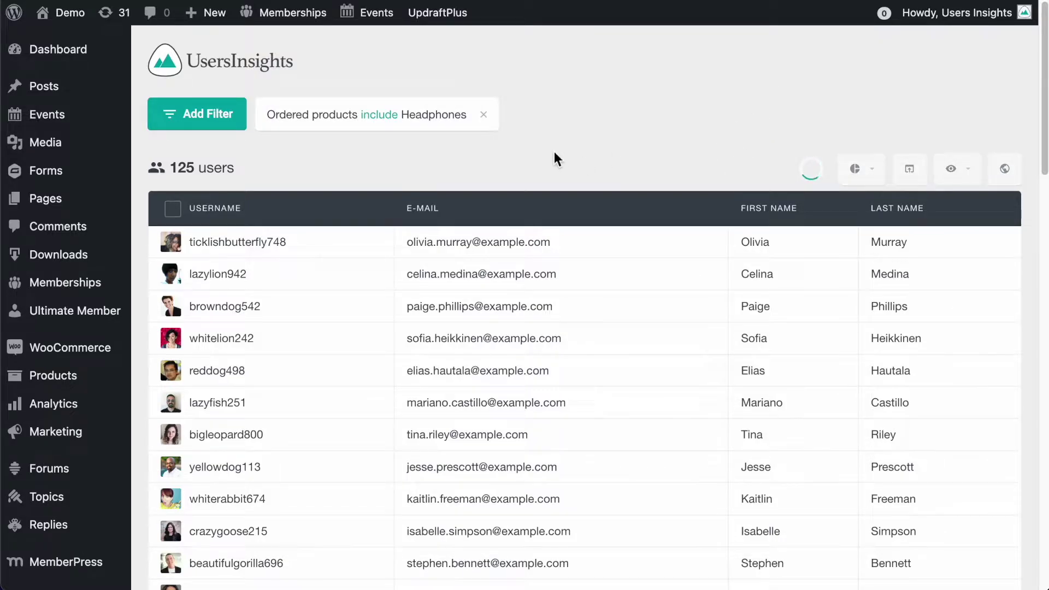
Step: Add a second user filter for Reviews is less than 1
{"action": "left_click", "coordinate": [221, 126]}
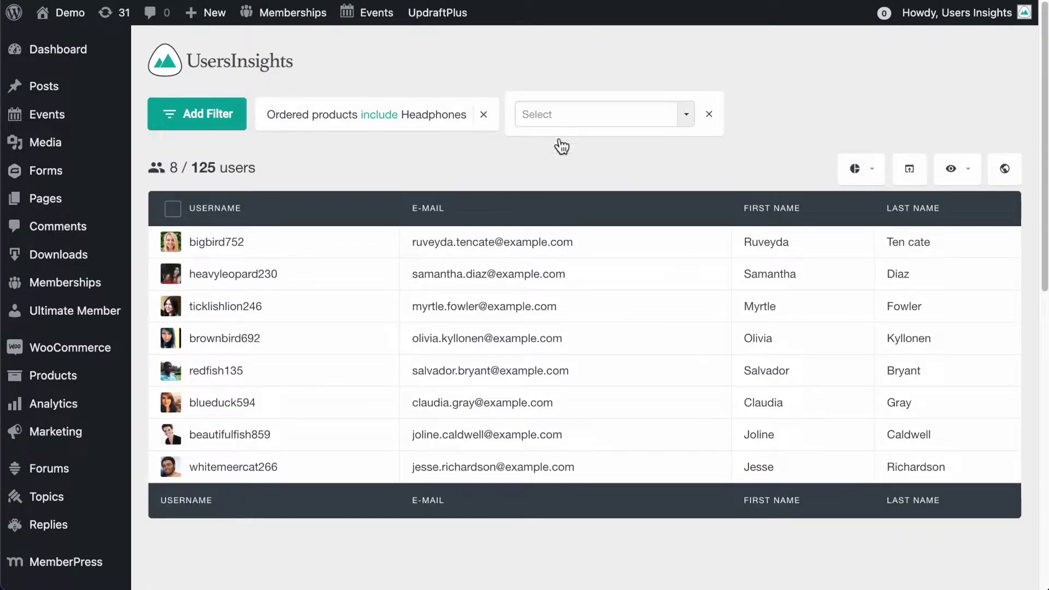
{"action": "left_click", "coordinate": [584, 119]}
{"action": "type", "text": "revi"}
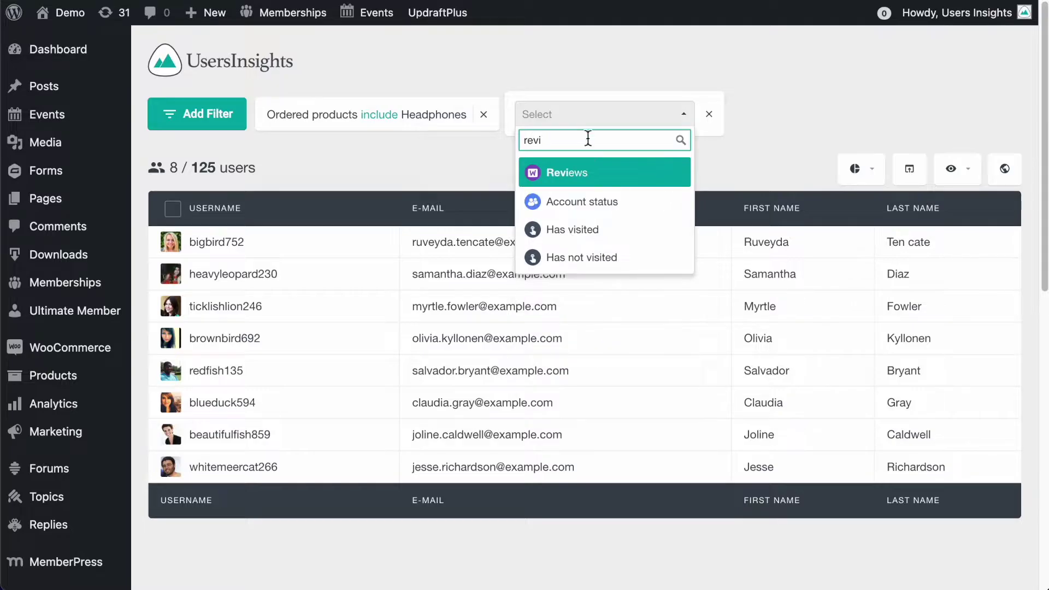
{"action": "left_click", "coordinate": [593, 181]}
{"action": "left_click", "coordinate": [800, 120]}
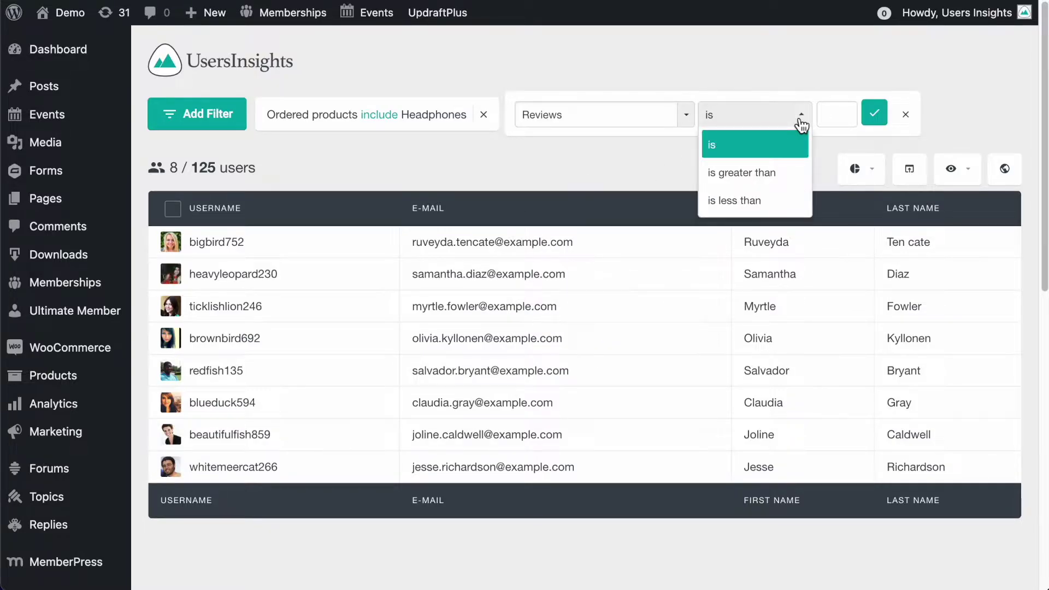
{"action": "left_click", "coordinate": [774, 202]}
{"action": "left_click", "coordinate": [829, 116]}
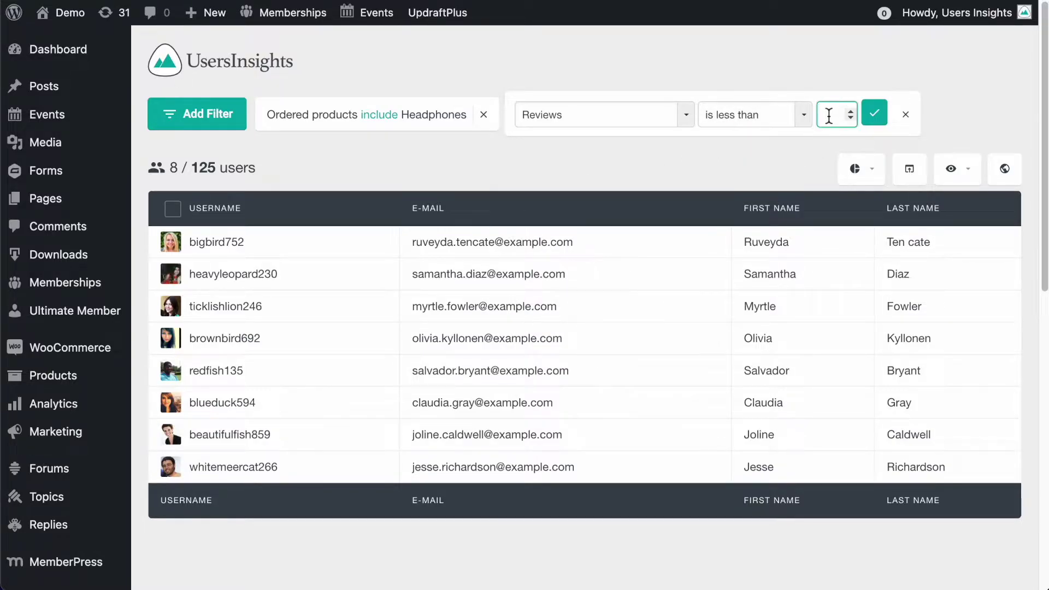
{"action": "left_click", "coordinate": [875, 118]}
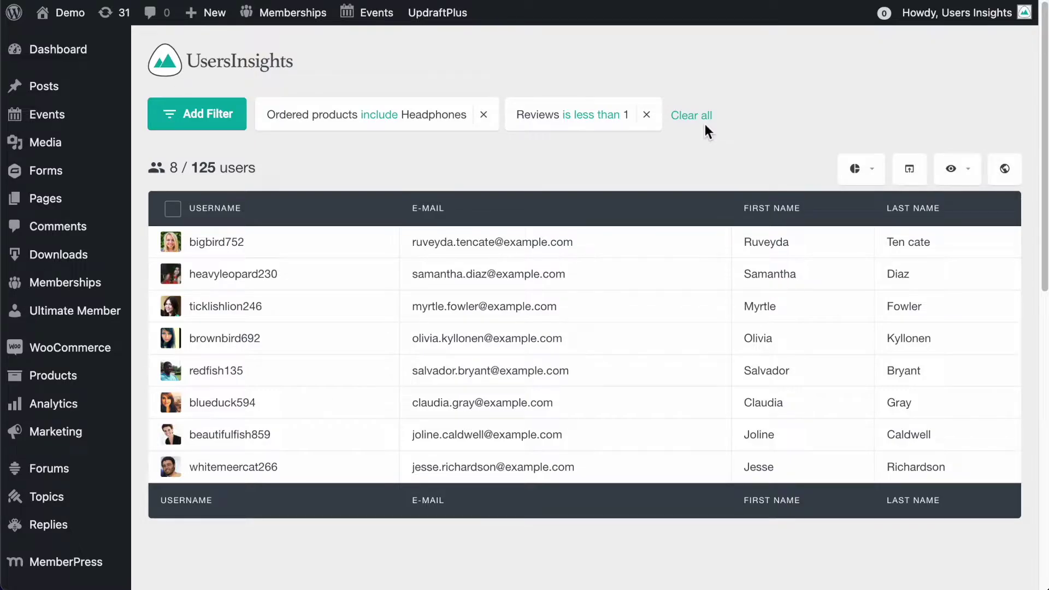
Step: Export the filtered user list and clear all filters
{"action": "left_click", "coordinate": [914, 173]}
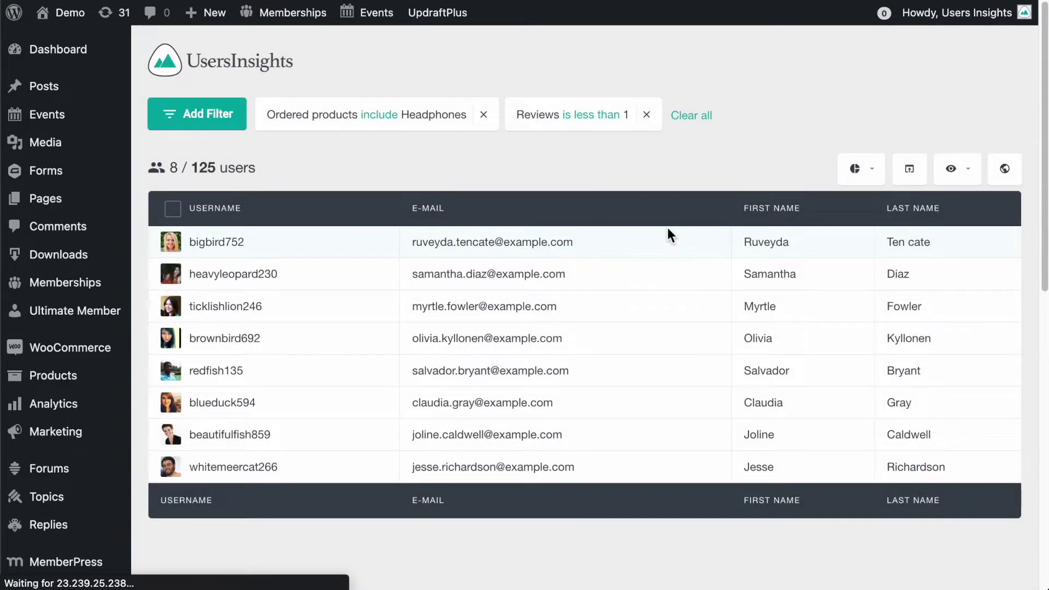
{"action": "left_click", "coordinate": [694, 117]}
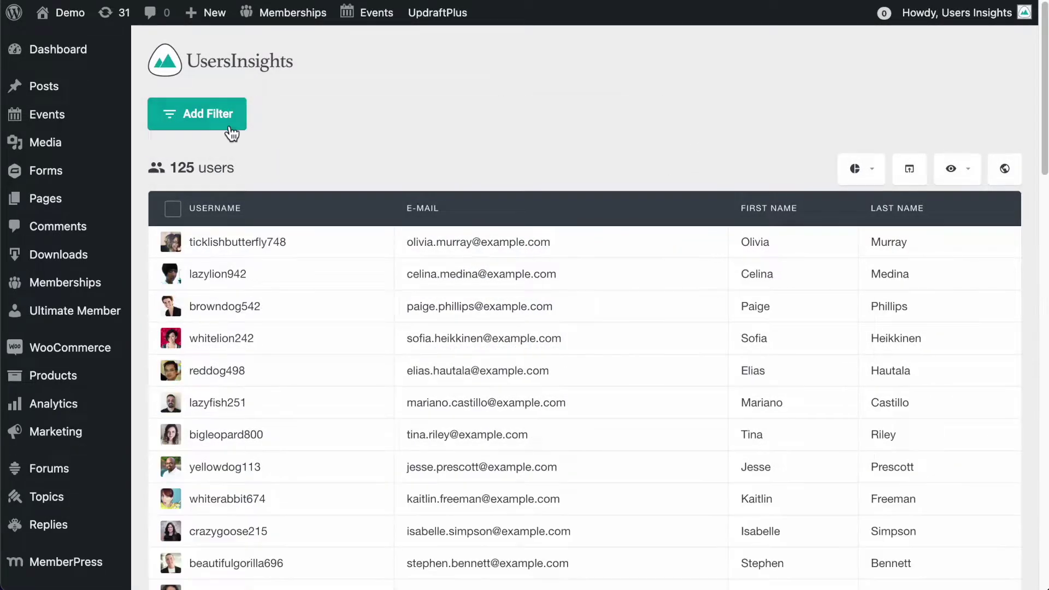
Step: Show the Last seen column in the users table
{"action": "left_click", "coordinate": [963, 178]}
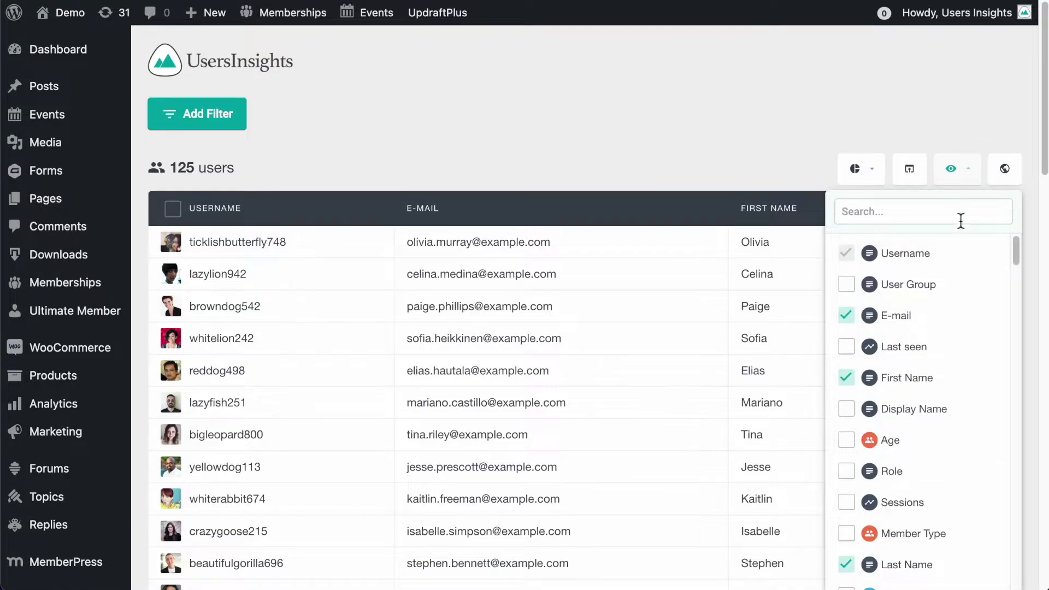
{"action": "scroll", "coordinate": [914, 421], "scroll_direction": "up", "scroll_amount": 2}
{"action": "left_click", "coordinate": [847, 347]}
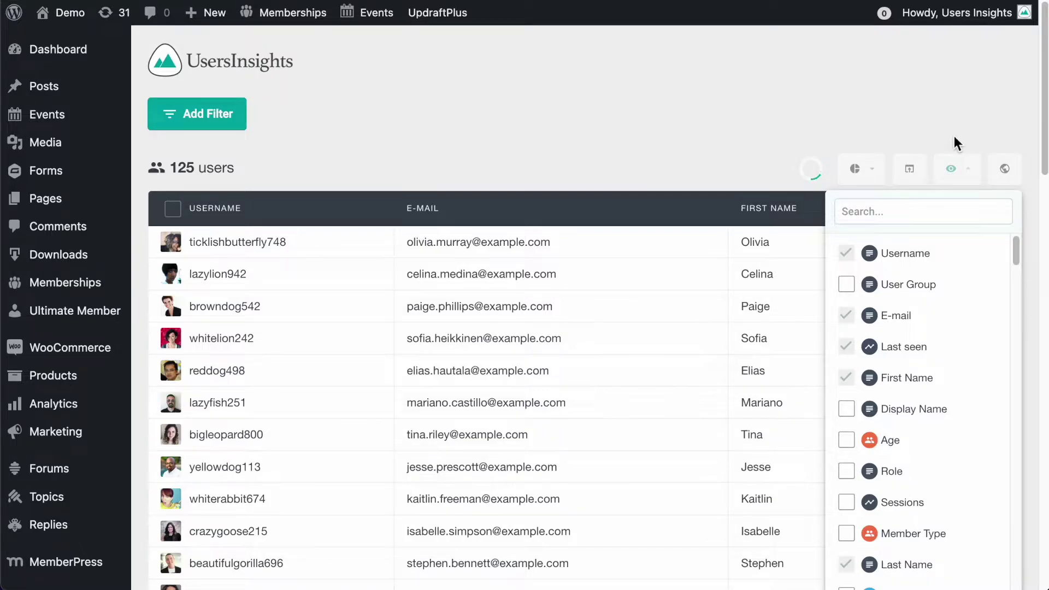
{"action": "left_click", "coordinate": [952, 164]}
Step: Filter the users to those whose Last seen is less than 30 days ago
{"action": "left_click", "coordinate": [221, 120]}
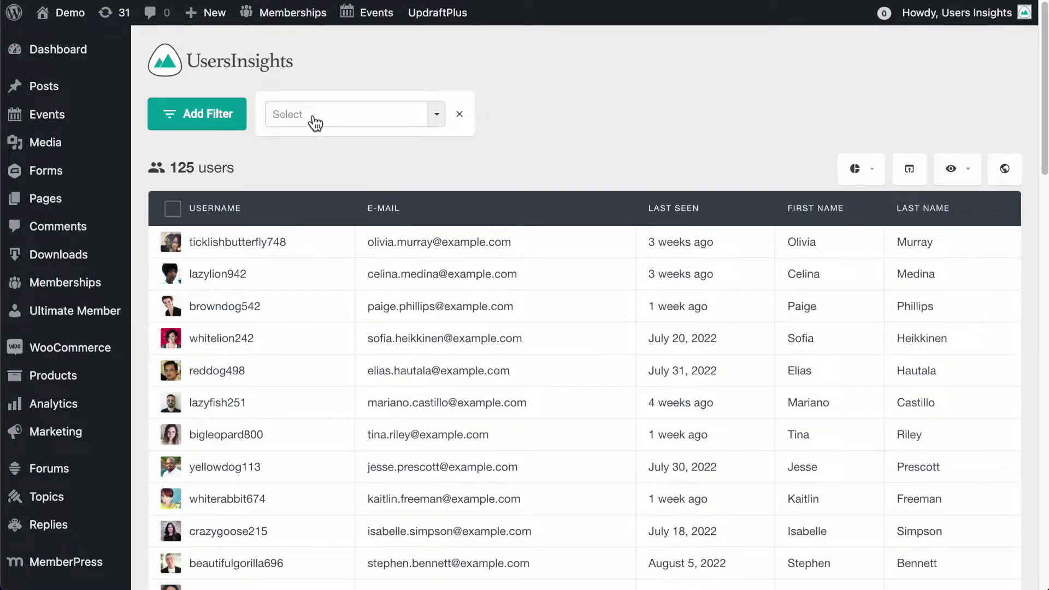
{"action": "left_click", "coordinate": [315, 122]}
{"action": "left_click", "coordinate": [340, 285]}
{"action": "left_click", "coordinate": [576, 114]}
{"action": "type", "text": "30"}
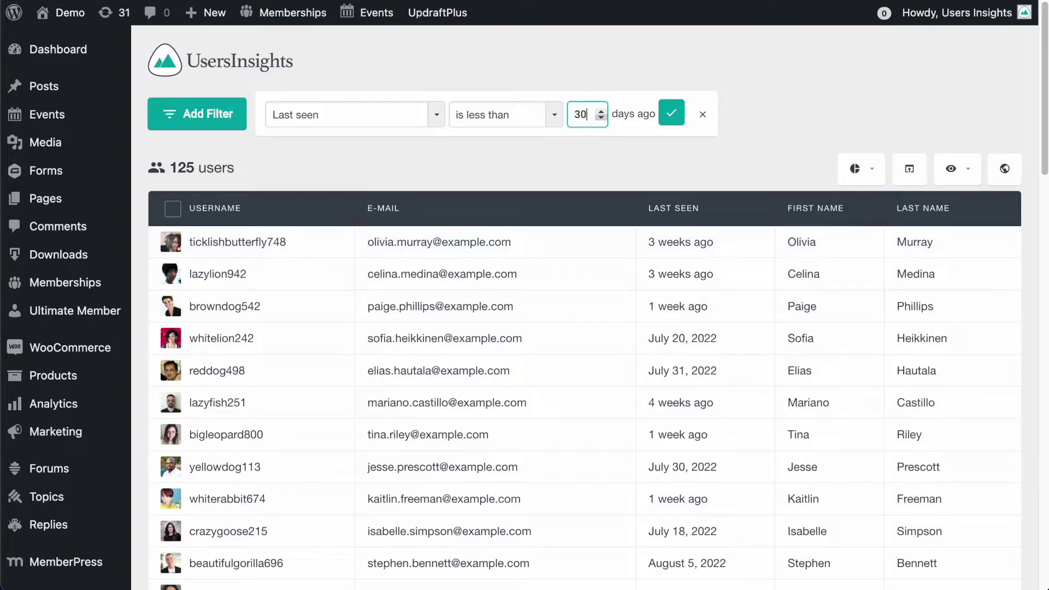
{"action": "left_click", "coordinate": [675, 120]}
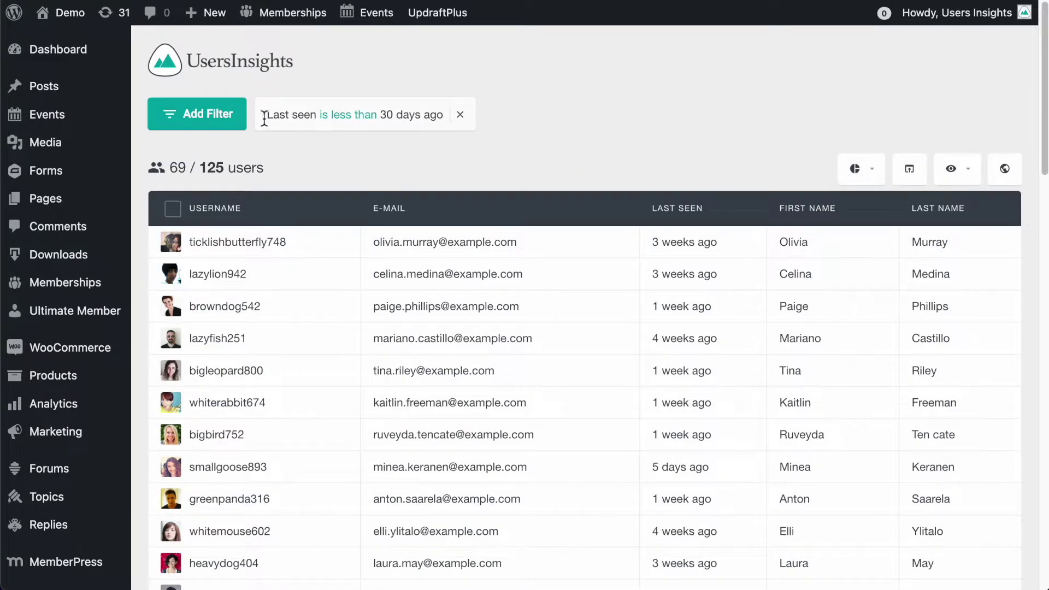
Step: Add a second user filter for Has product in cart with Gold Plan Subscription
{"action": "left_click", "coordinate": [228, 121]}
{"action": "left_click", "coordinate": [547, 125]}
{"action": "type", "text": "cart"}
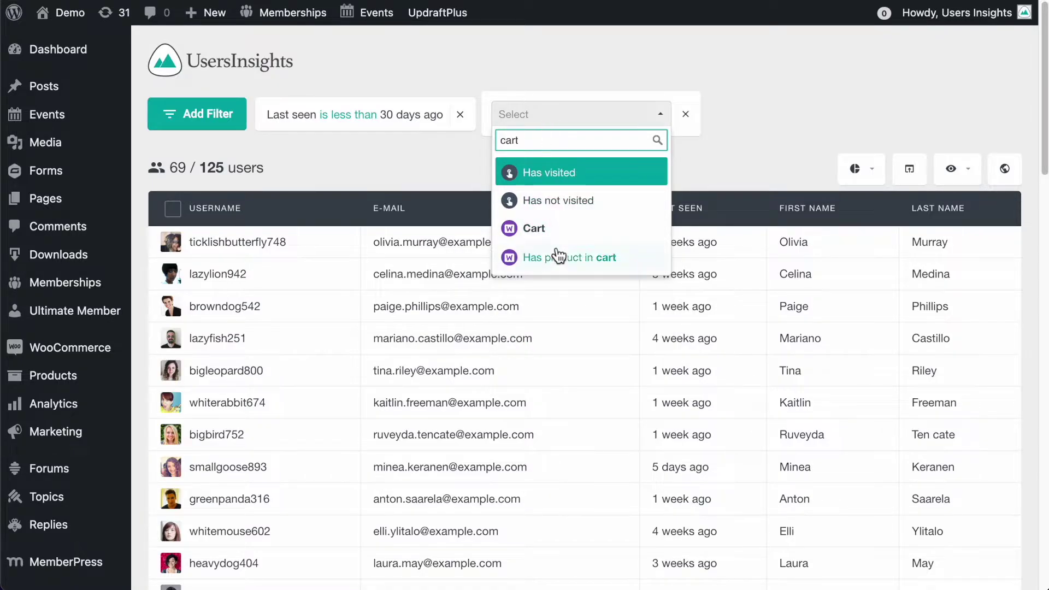
{"action": "left_click", "coordinate": [559, 256]}
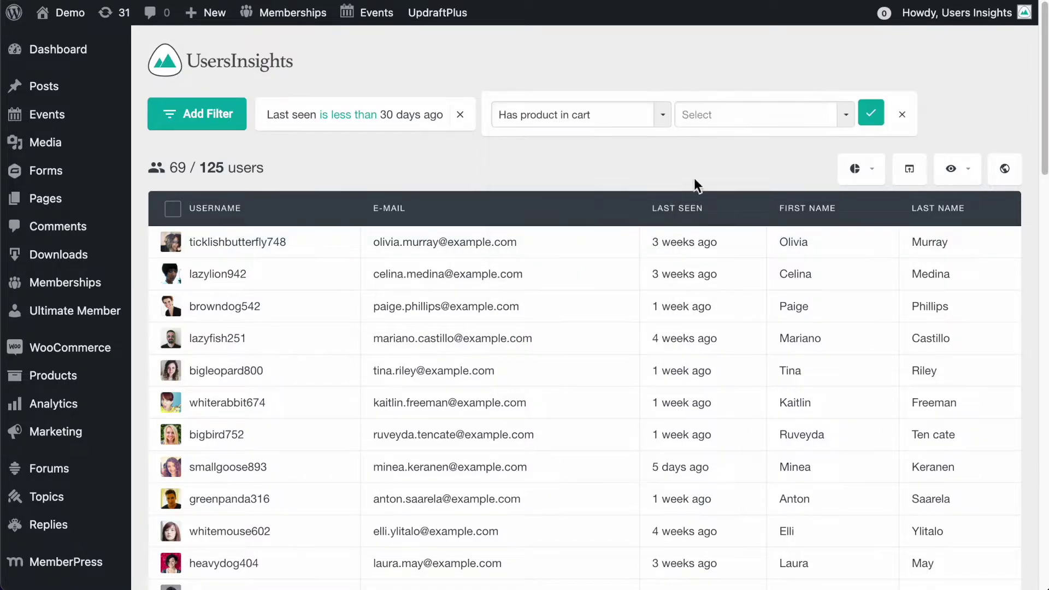
{"action": "left_click", "coordinate": [767, 126]}
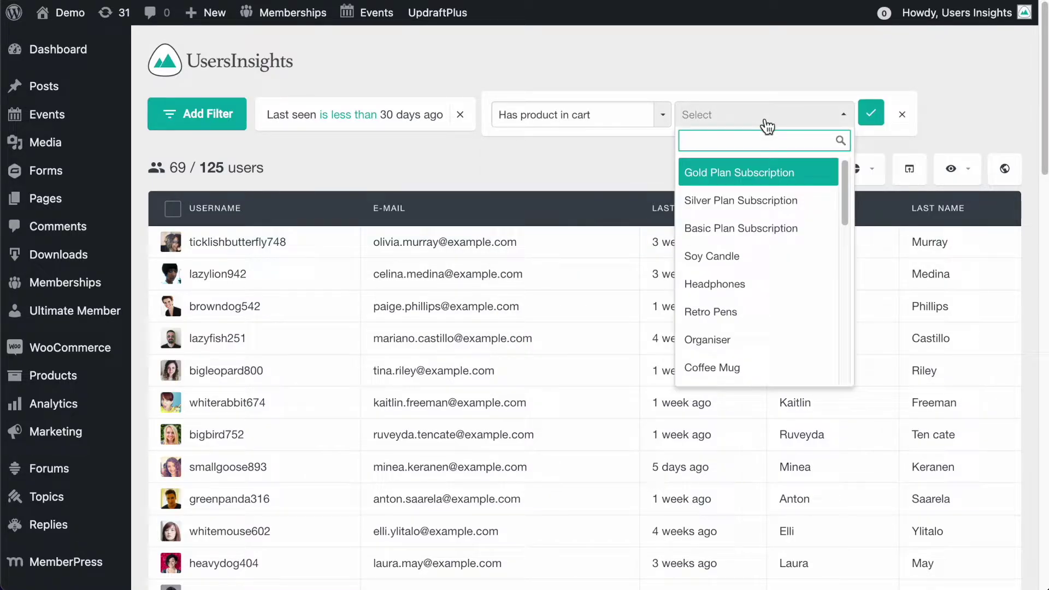
{"action": "left_click", "coordinate": [760, 172]}
{"action": "left_click", "coordinate": [871, 113]}
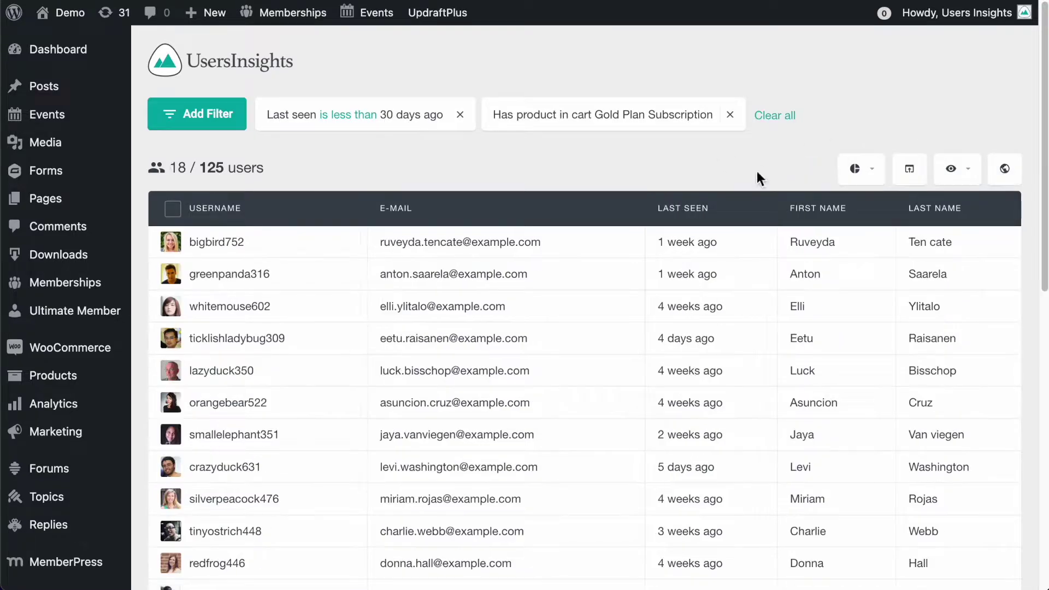
Step: Export the filtered user list and rename the downloaded file users-abandoned-gold-product.csv
{"action": "left_click", "coordinate": [910, 169]}
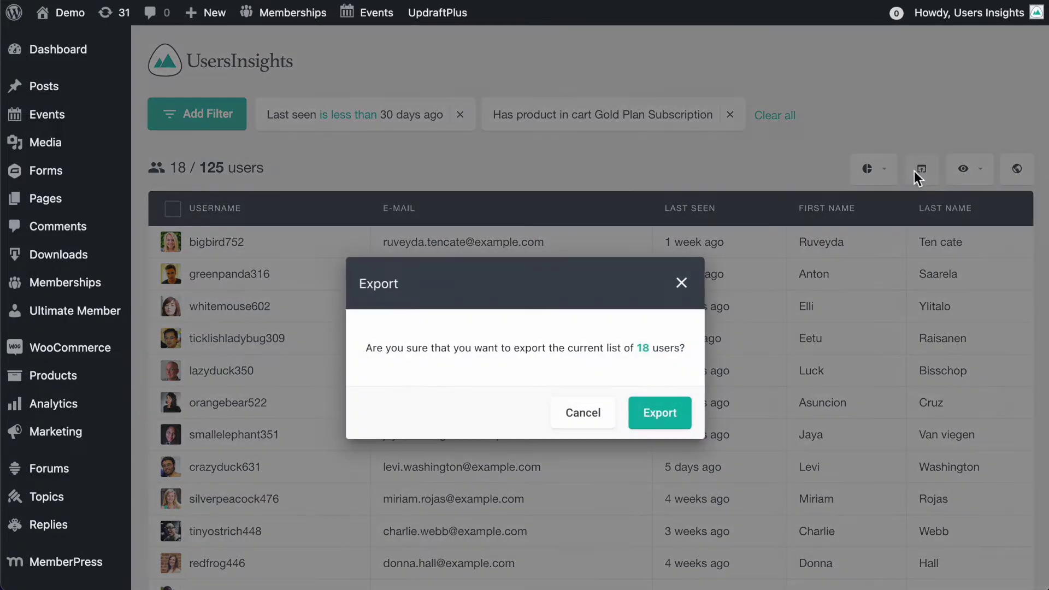
{"action": "left_click", "coordinate": [674, 419]}
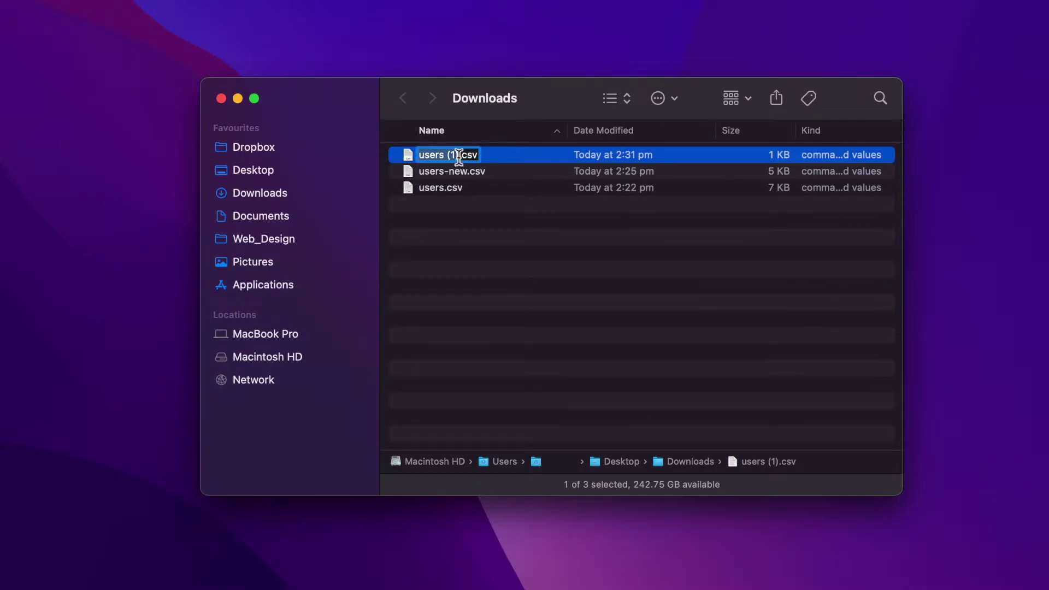
{"action": "key", "text": "Right"}
{"action": "key", "text": "BackSpace"}
{"action": "key", "text": "BackSpace"}
{"action": "key", "text": "BackSpace"}
{"action": "key", "text": "BackSpace"}
{"action": "type", "text": "-abandoned-gold-product"}
{"action": "left_click", "coordinate": [575, 236]}
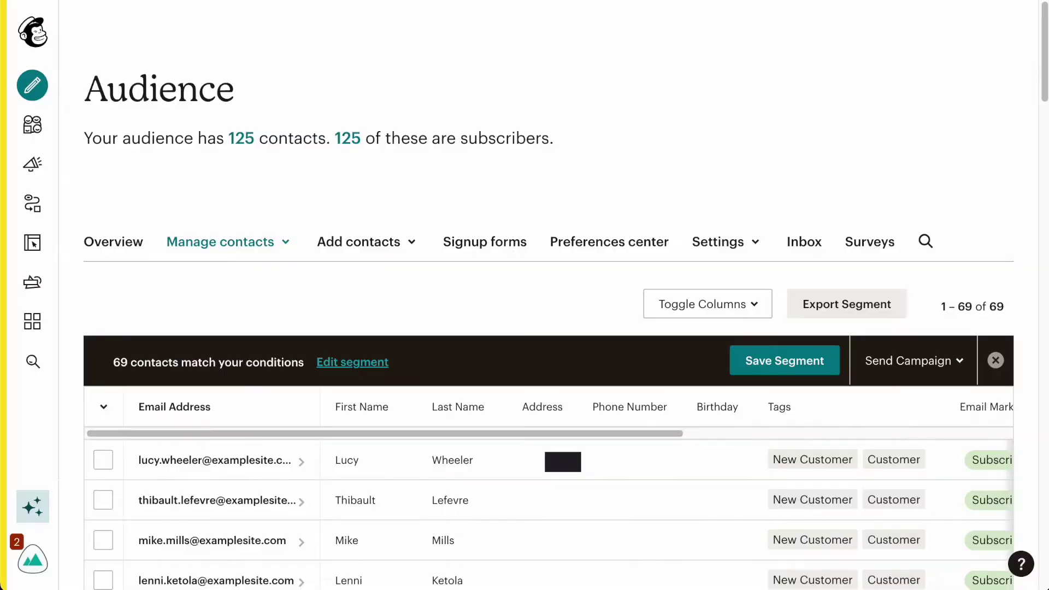
Step: In Mailchimp, start a contact import by file upload with users-abandoned-gold-product.csv and continue to the organize stage
{"action": "left_click", "coordinate": [367, 244]}
{"action": "left_click", "coordinate": [366, 319]}
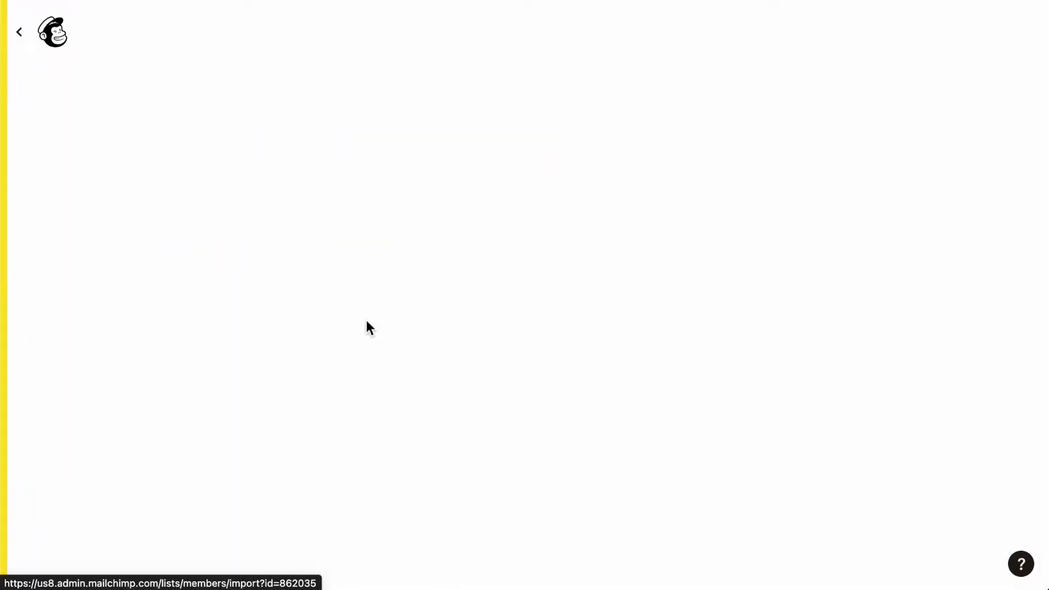
{"action": "left_click", "coordinate": [457, 324]}
{"action": "scroll", "coordinate": [265, 525], "scroll_direction": "down", "scroll_amount": 2}
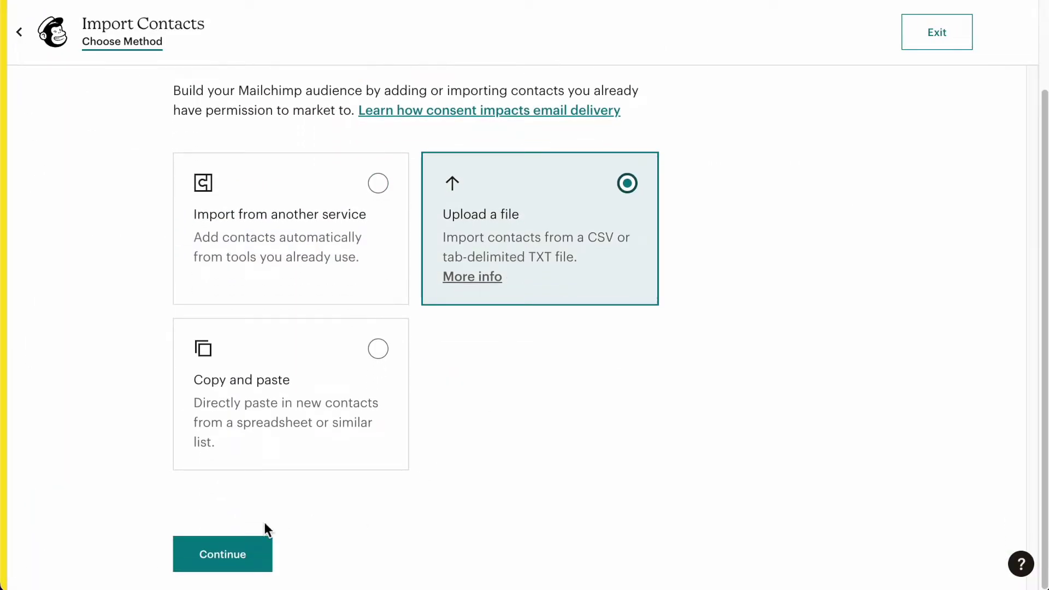
{"action": "left_click", "coordinate": [262, 550]}
{"action": "left_click", "coordinate": [502, 268]}
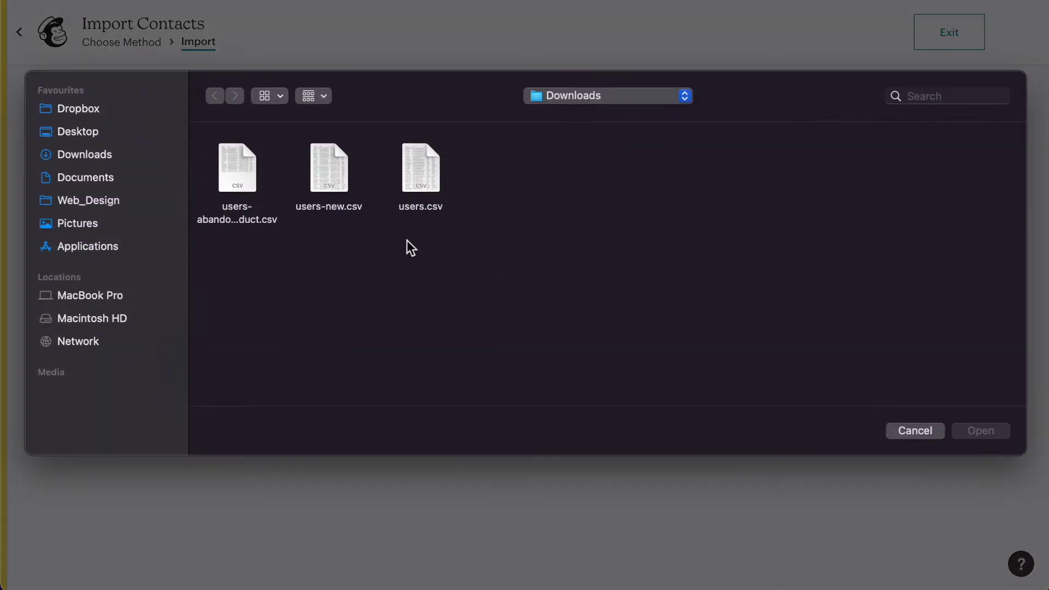
{"action": "left_click", "coordinate": [242, 176]}
{"action": "left_click", "coordinate": [977, 433]}
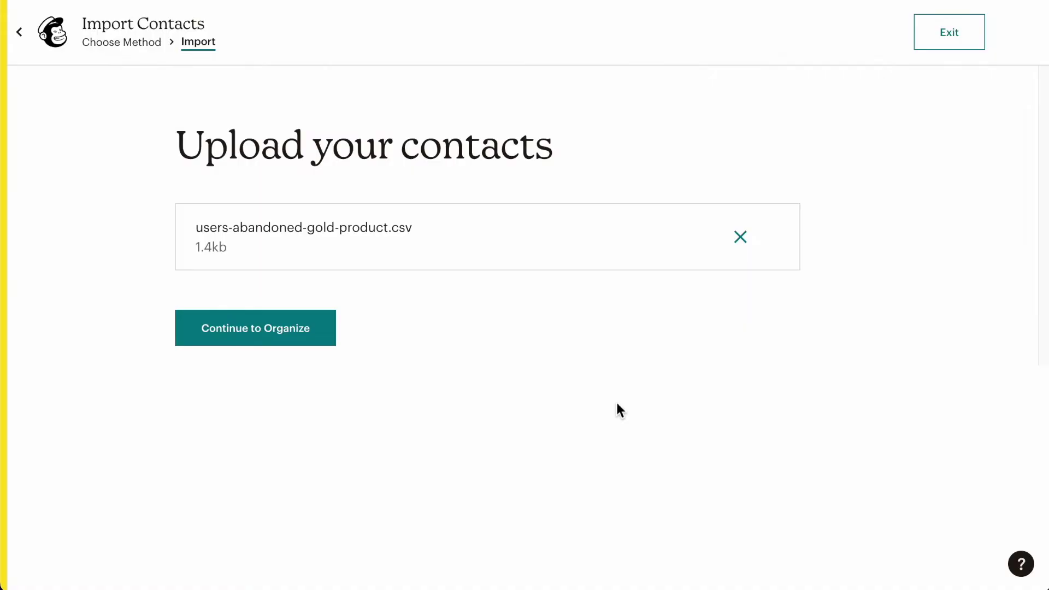
{"action": "left_click", "coordinate": [281, 329]}
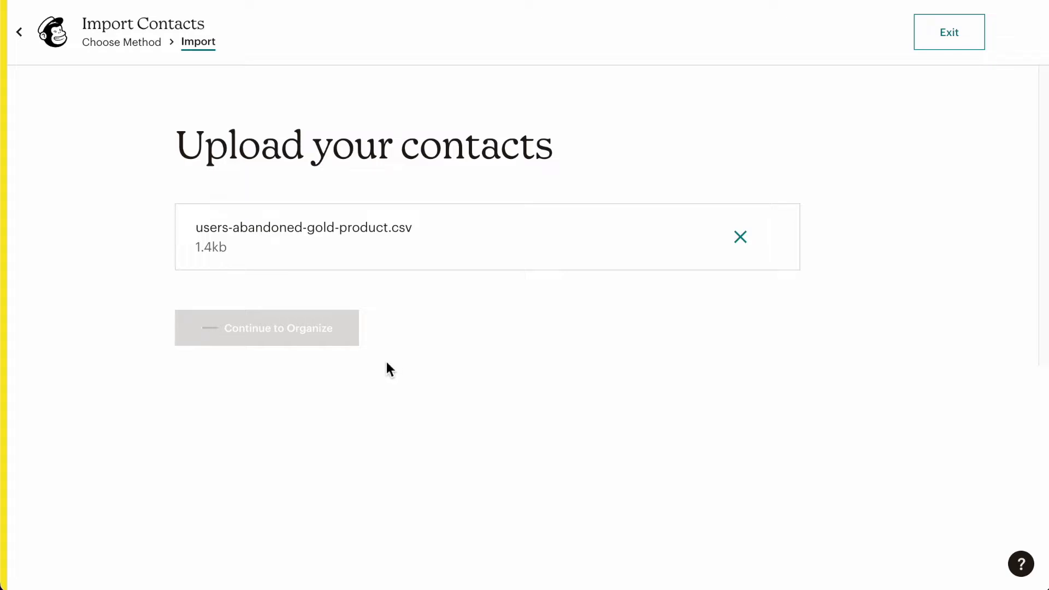
Step: Complete the organize stage, create the tag Abandoned for the imported contacts and continue to column matching
{"action": "left_click", "coordinate": [191, 345]}
{"action": "left_click", "coordinate": [257, 455]}
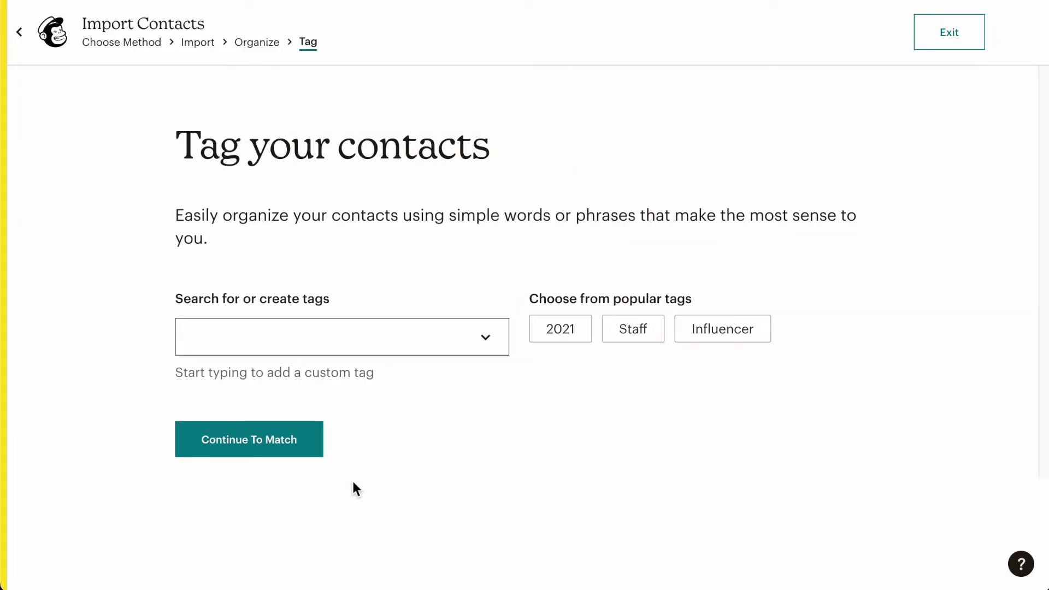
{"action": "left_click", "coordinate": [298, 342]}
{"action": "type", "text": "A"}
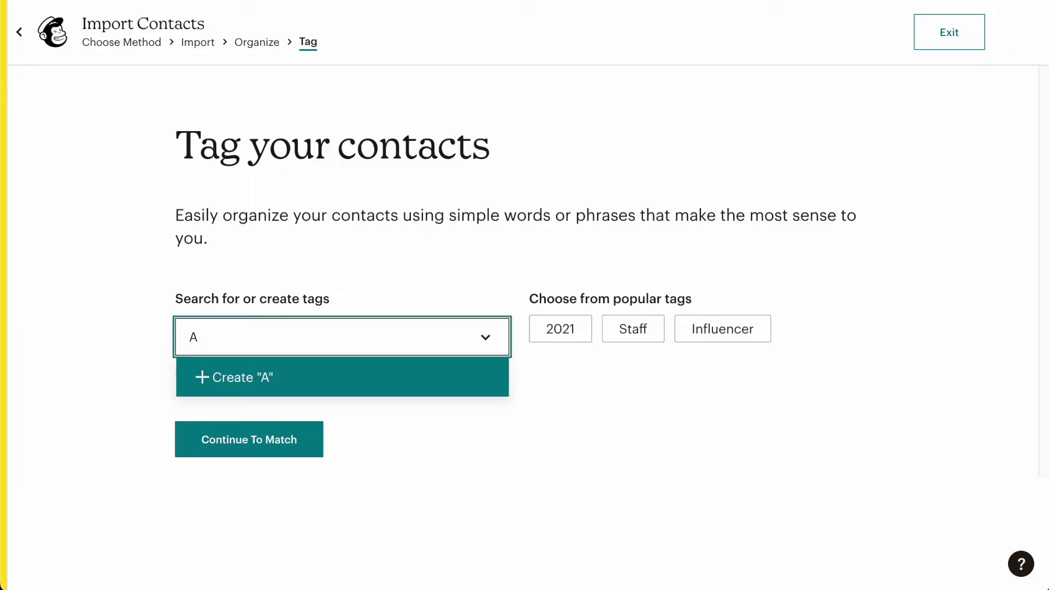
{"action": "type", "text": "bandoned"}
{"action": "left_click", "coordinate": [276, 380]}
{"action": "left_click", "coordinate": [271, 464]}
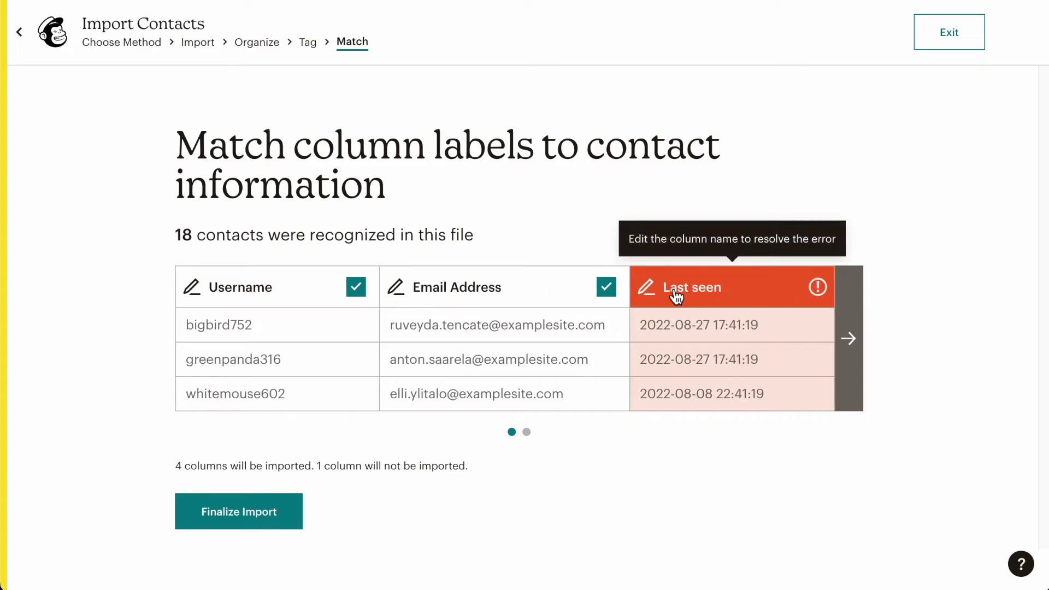
Step: Match the Last seen column to the Phone Number (PHONE) field and exclude the Username column from the import
{"action": "left_click", "coordinate": [674, 290]}
{"action": "left_click", "coordinate": [492, 305]}
{"action": "left_click", "coordinate": [445, 444]}
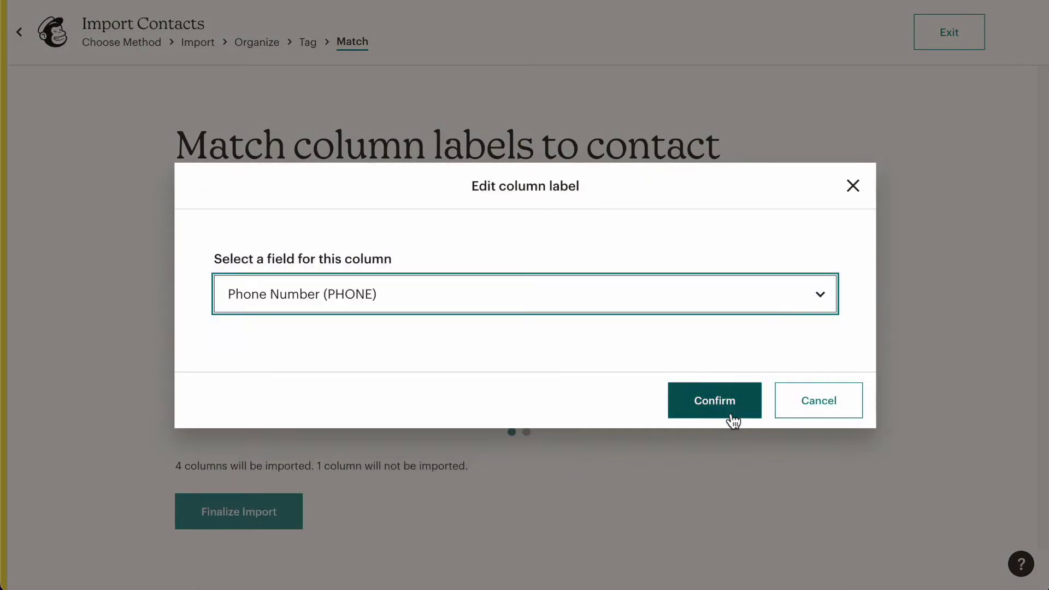
{"action": "left_click", "coordinate": [727, 414]}
{"action": "left_click", "coordinate": [356, 287]}
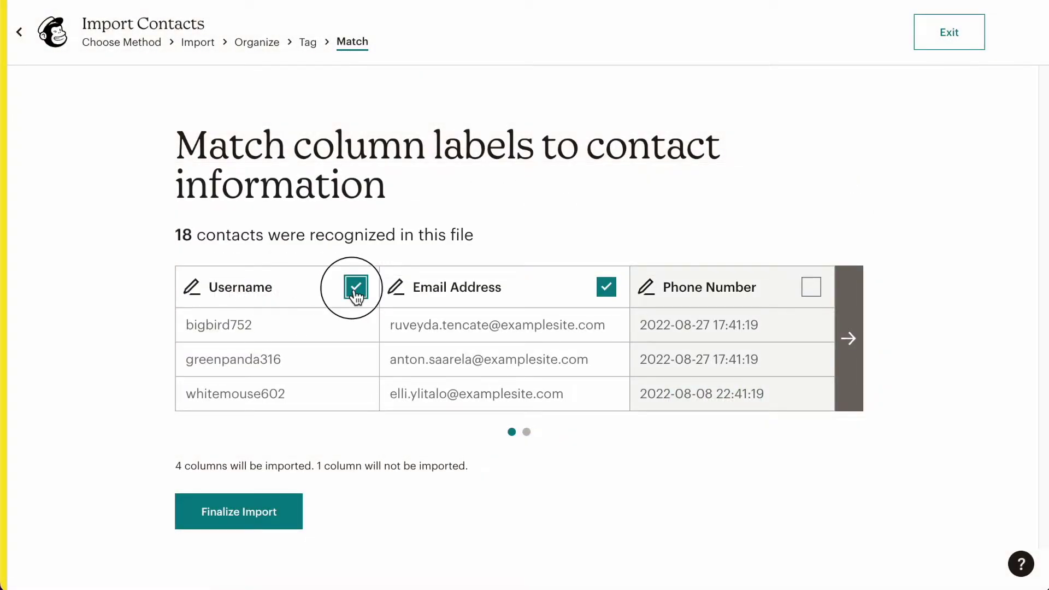
Step: Finalize and complete the contact import and open the audience's contact list
{"action": "left_click", "coordinate": [848, 349]}
{"action": "left_click", "coordinate": [246, 514]}
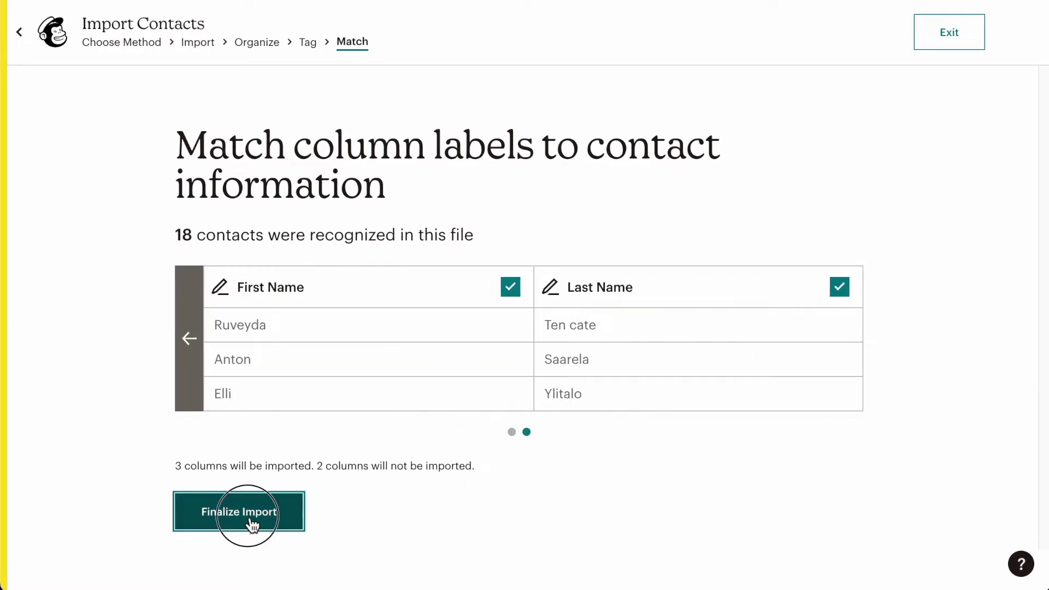
{"action": "left_click", "coordinate": [256, 495]}
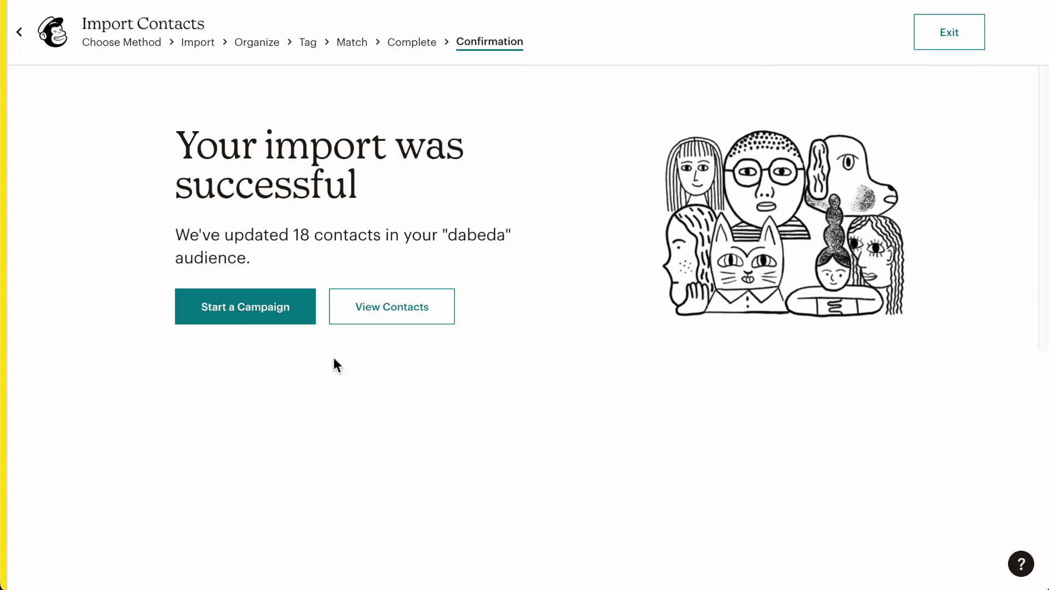
{"action": "left_click", "coordinate": [383, 319]}
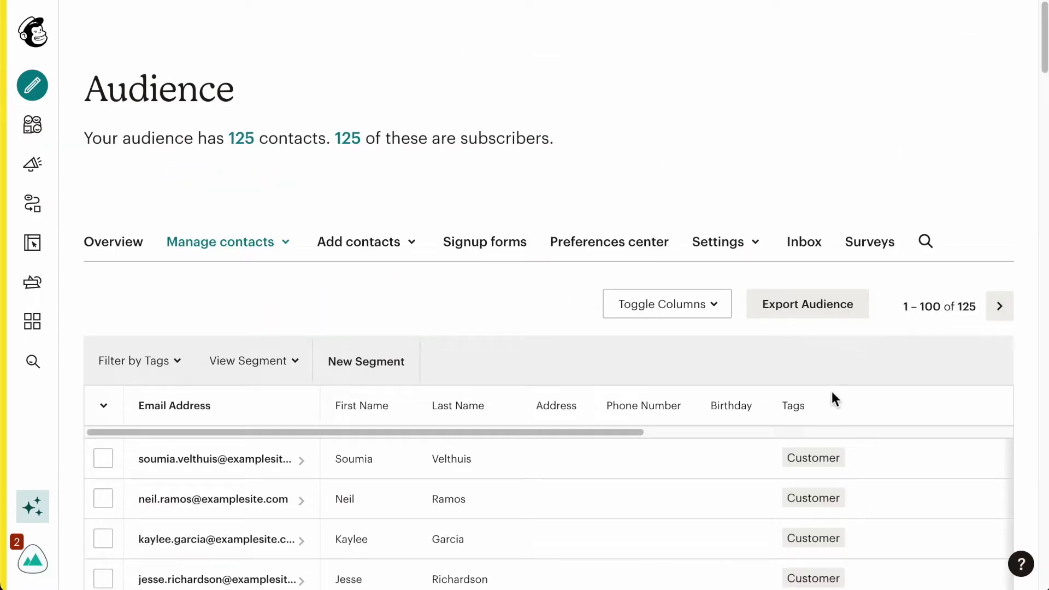
Step: Create a segment with the condition Tags, contact is tagged, Abandoned, and review the matching contacts
{"action": "left_click", "coordinate": [385, 365]}
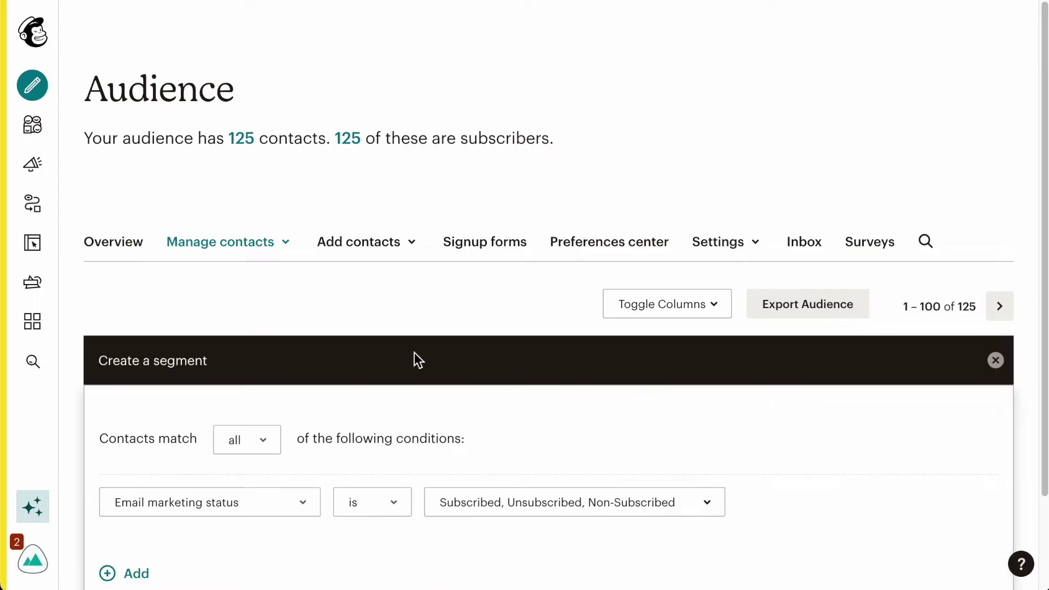
{"action": "left_click", "coordinate": [265, 504]}
{"action": "left_click", "coordinate": [261, 355]}
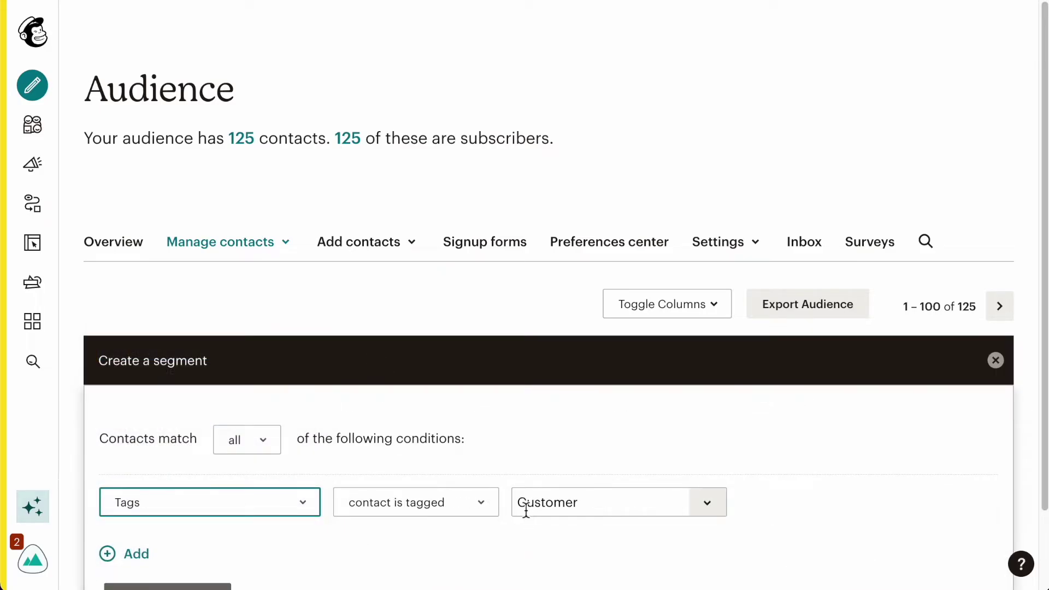
{"action": "left_click", "coordinate": [709, 509]}
{"action": "left_click", "coordinate": [611, 474]}
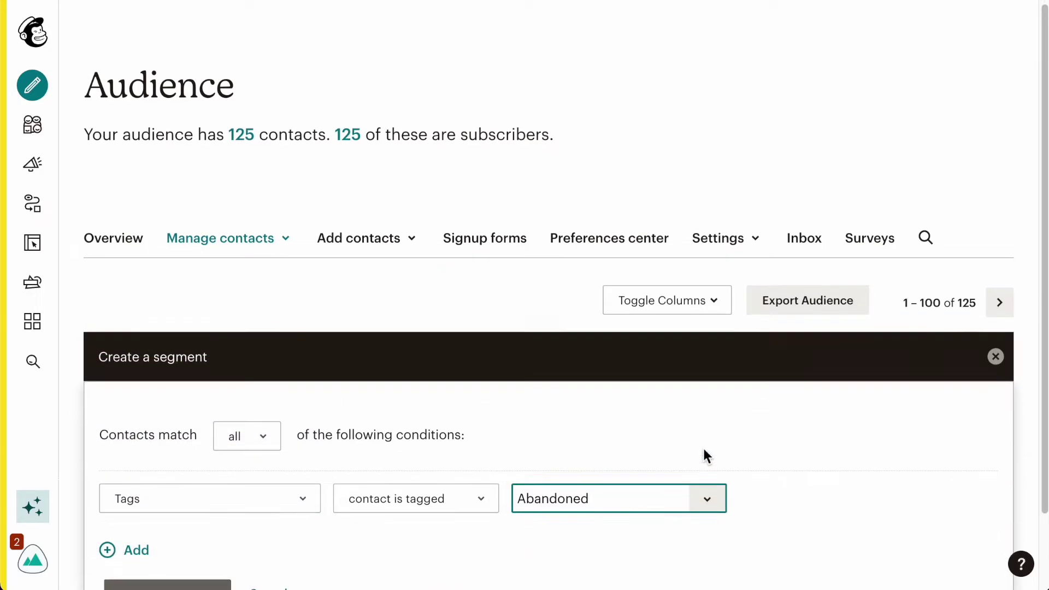
{"action": "scroll", "coordinate": [704, 451], "scroll_direction": "down", "scroll_amount": 2}
{"action": "left_click", "coordinate": [197, 516]}
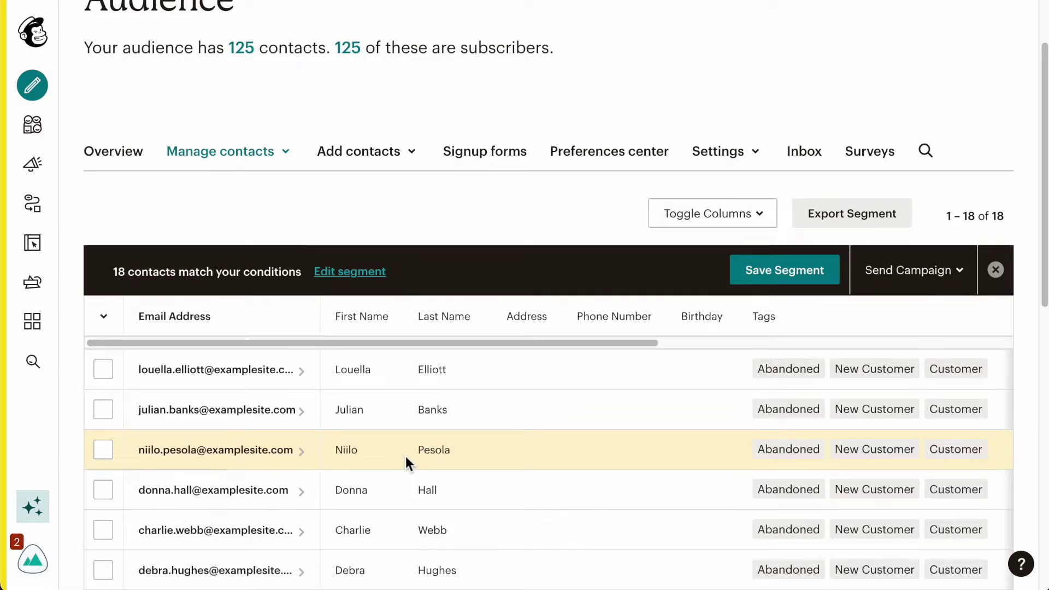
{"action": "scroll", "coordinate": [406, 457], "scroll_direction": "down", "scroll_amount": 10}
{"action": "scroll", "coordinate": [404, 449], "scroll_direction": "up", "scroll_amount": 10}
{"action": "scroll", "coordinate": [403, 445], "scroll_direction": "up", "scroll_amount": 1}
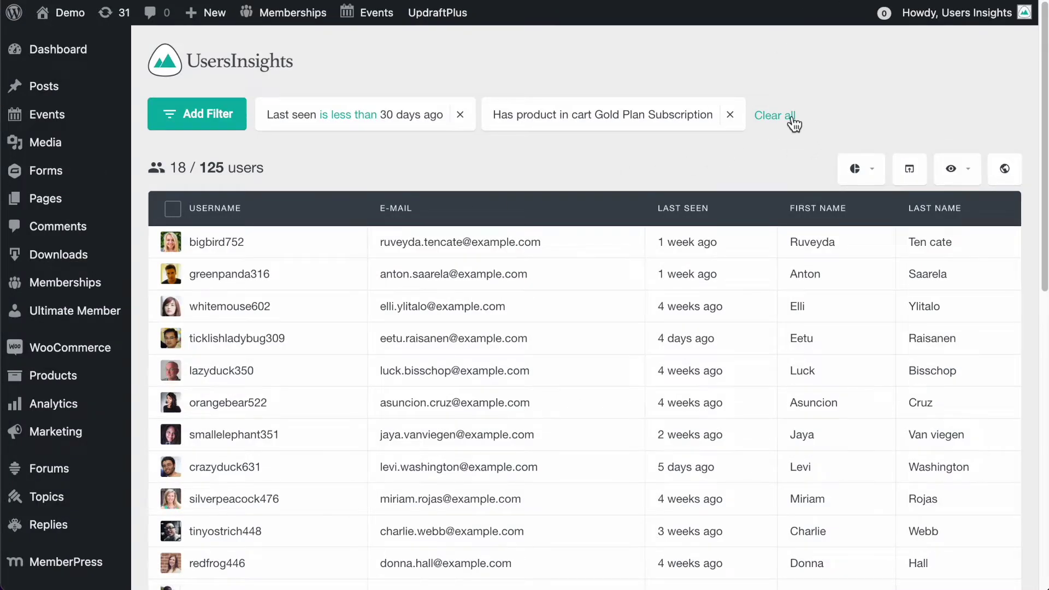
Step: In Users Insights, clear all filters and hide the Last seen column in the users table
{"action": "left_click", "coordinate": [791, 118]}
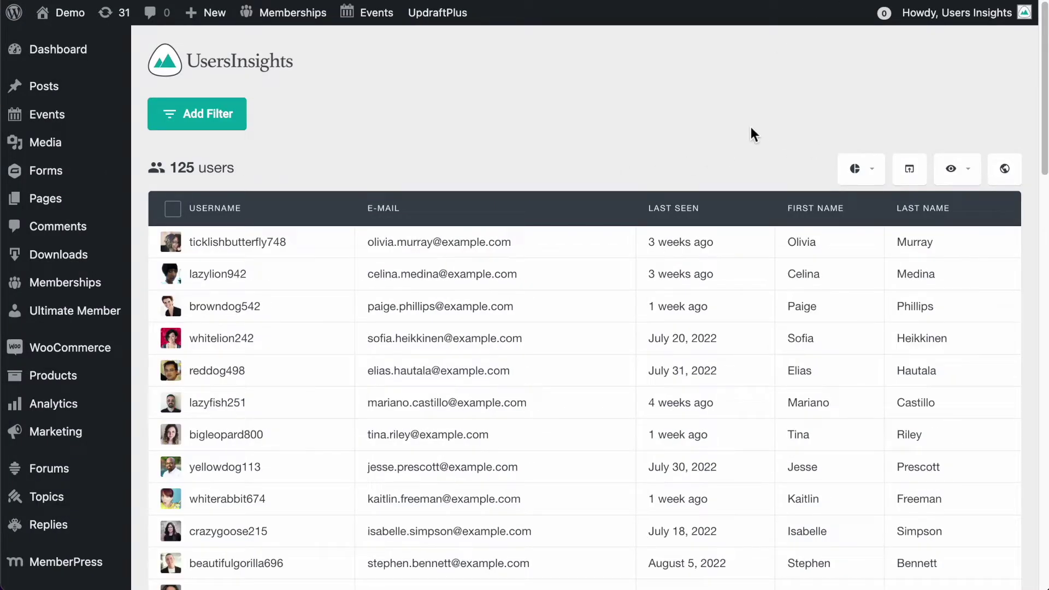
{"action": "left_click", "coordinate": [963, 169]}
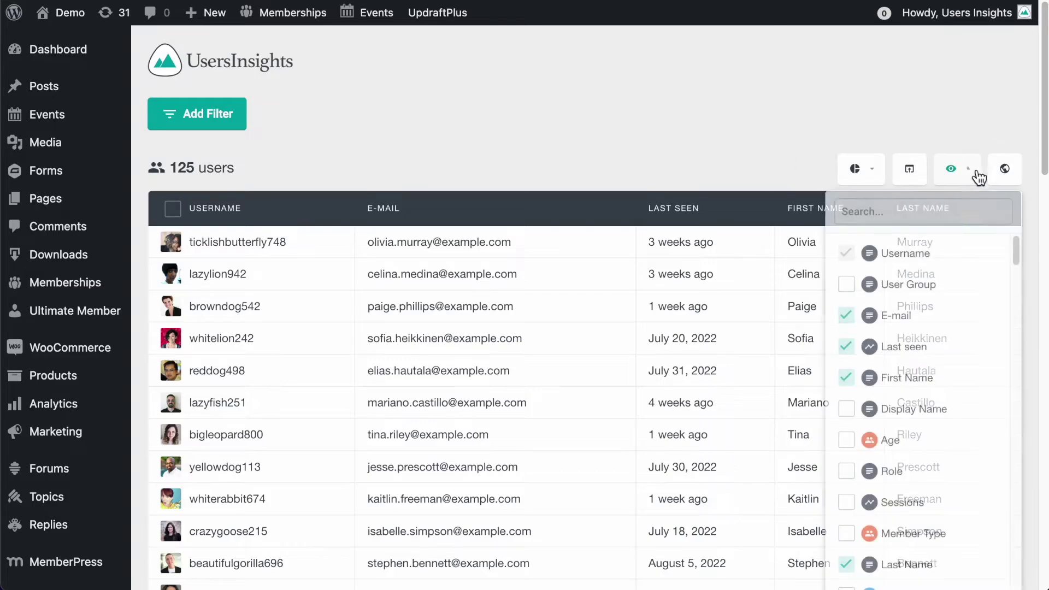
{"action": "left_click", "coordinate": [847, 348]}
{"action": "left_click", "coordinate": [976, 169]}
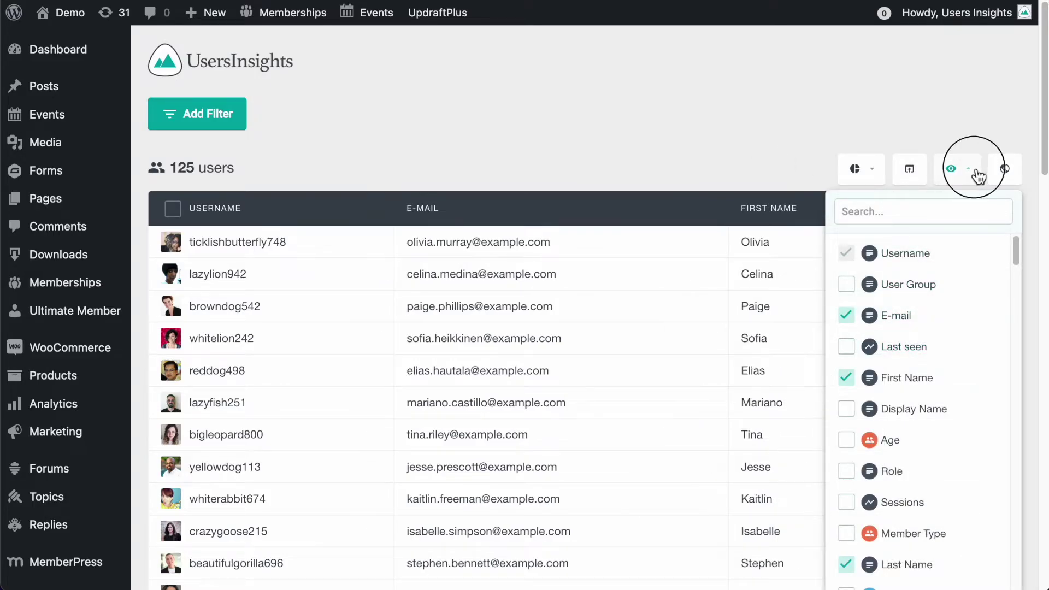
Step: Filter the users to those who placed an order with the product Basic Plan Subscription
{"action": "left_click", "coordinate": [207, 115]}
{"action": "left_click", "coordinate": [326, 121]}
{"action": "type", "text": "placed"}
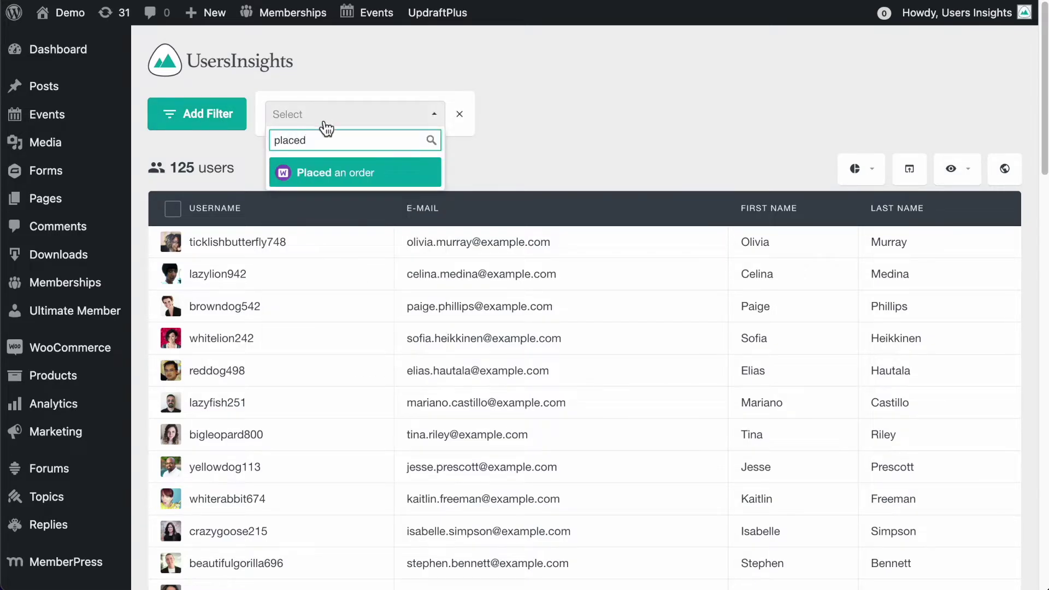
{"action": "left_click", "coordinate": [347, 172]}
{"action": "left_click", "coordinate": [544, 131]}
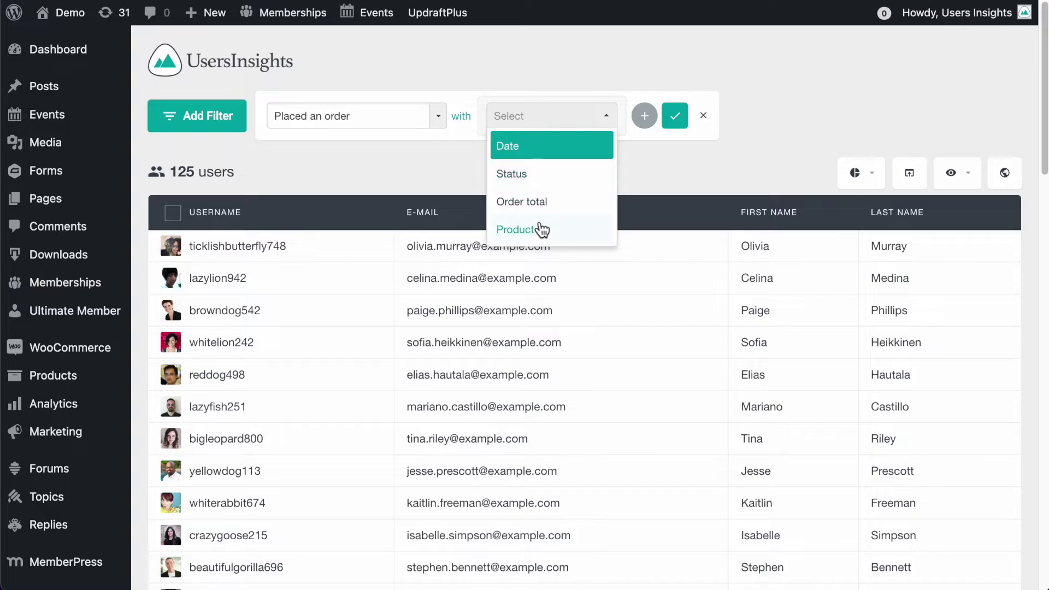
{"action": "left_click", "coordinate": [541, 230]}
{"action": "left_click", "coordinate": [653, 123]}
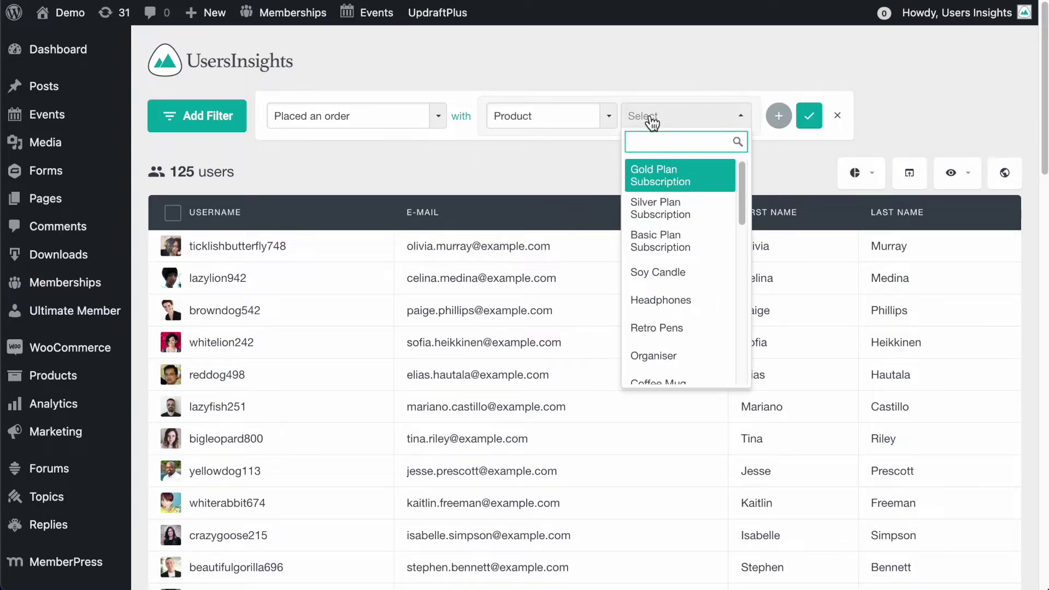
{"action": "left_click", "coordinate": [678, 243]}
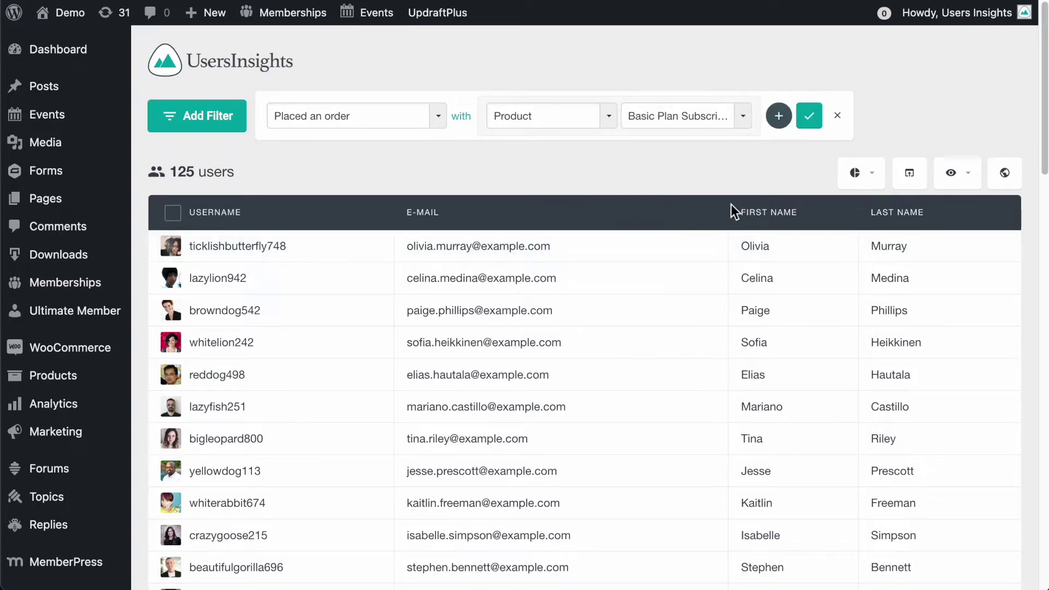
{"action": "left_click", "coordinate": [809, 117]}
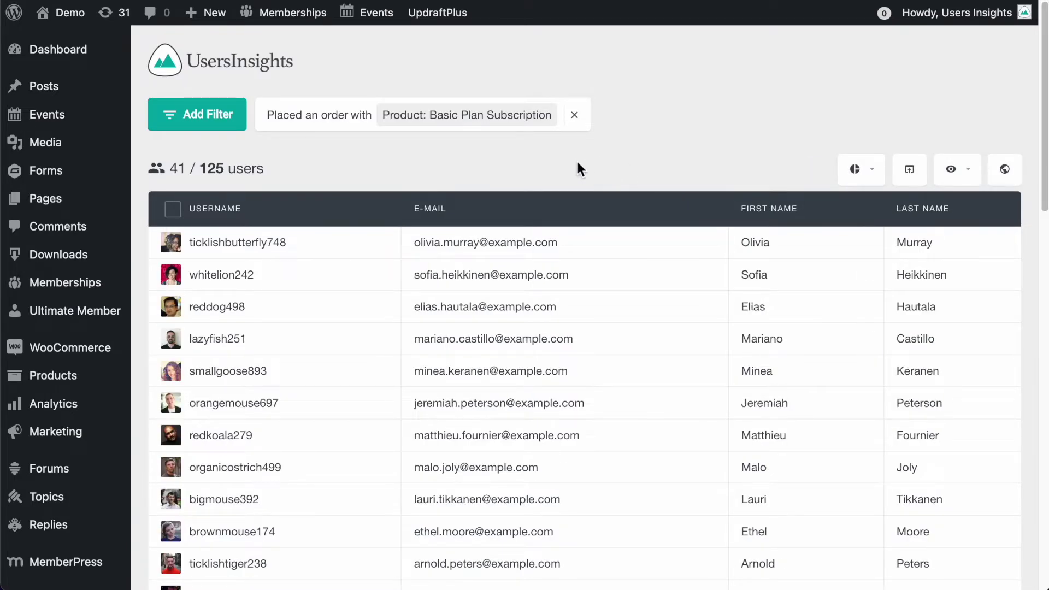
Step: Export the filtered user list and rename the downloaded users (1).csv file as users-product-basic.csv
{"action": "left_click", "coordinate": [910, 169]}
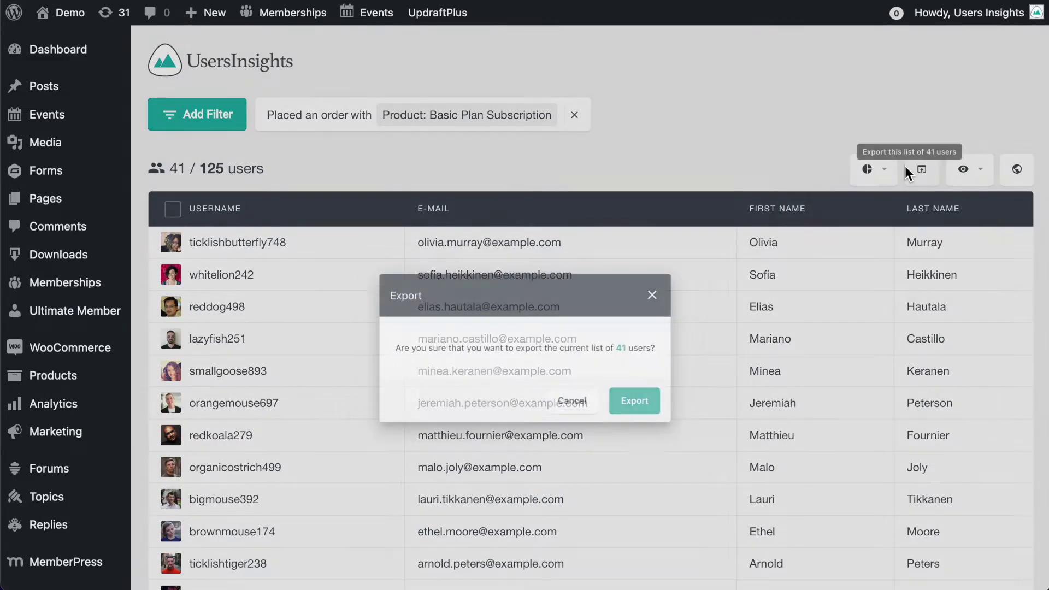
{"action": "left_click", "coordinate": [664, 418]}
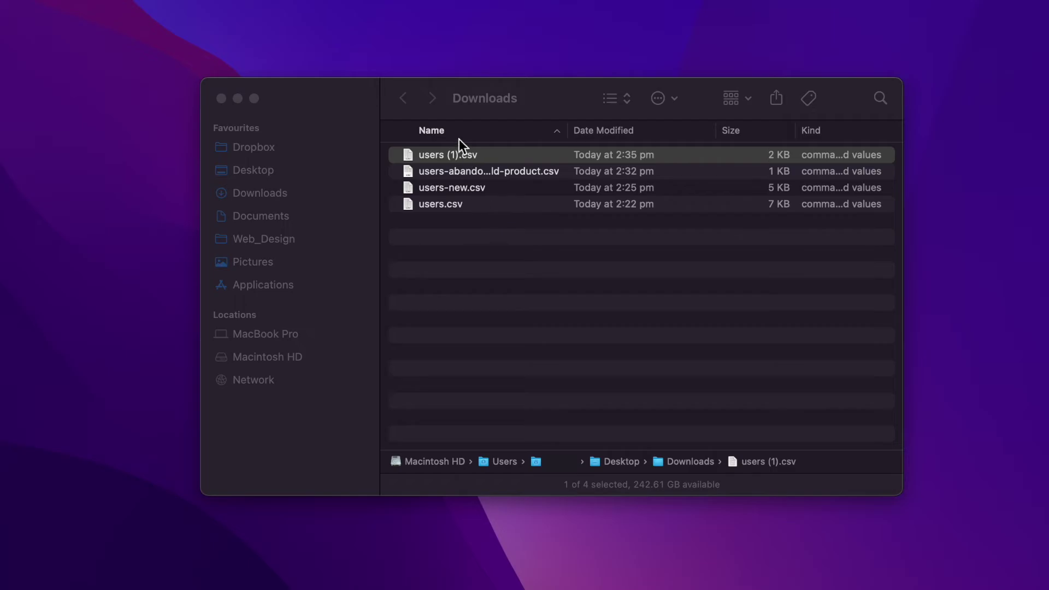
{"action": "left_click", "coordinate": [449, 155]}
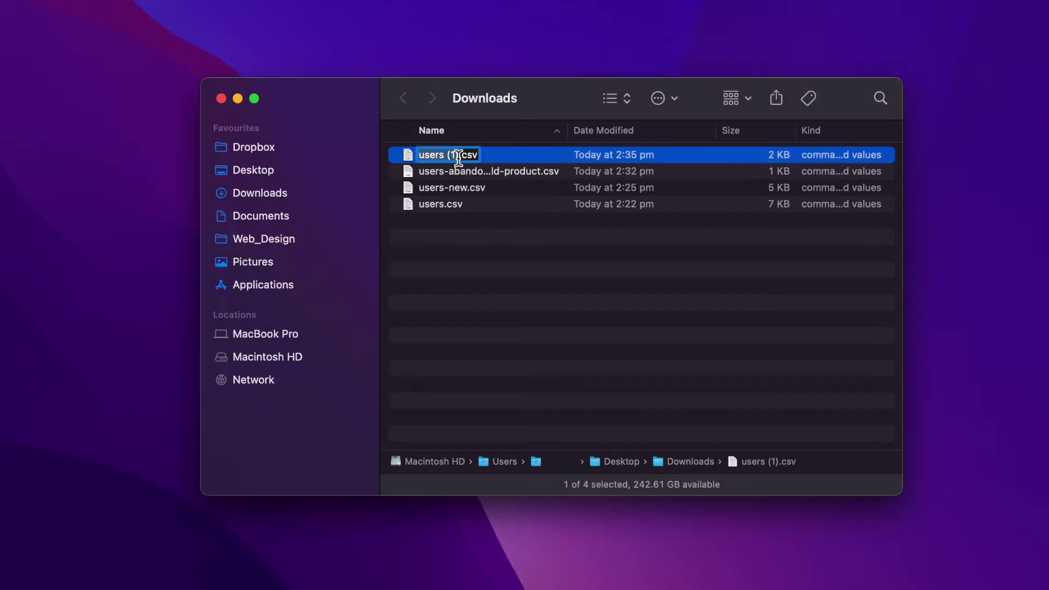
{"action": "left_click", "coordinate": [461, 156]}
{"action": "key", "text": "BackSpace"}
{"action": "key", "text": "BackSpace"}
{"action": "key", "text": "BackSpace"}
{"action": "key", "text": "BackSpace"}
{"action": "type", "text": "-product-basic"}
{"action": "key", "text": "Return"}
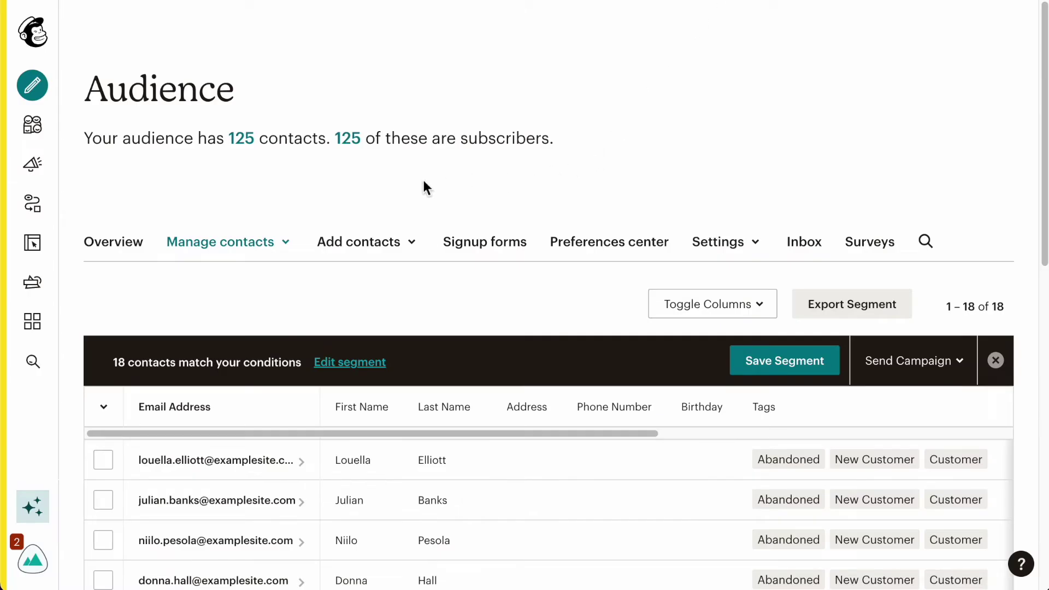
Step: In Mailchimp, start a contact import by file upload and select users-product-basic.csv
{"action": "left_click", "coordinate": [346, 245]}
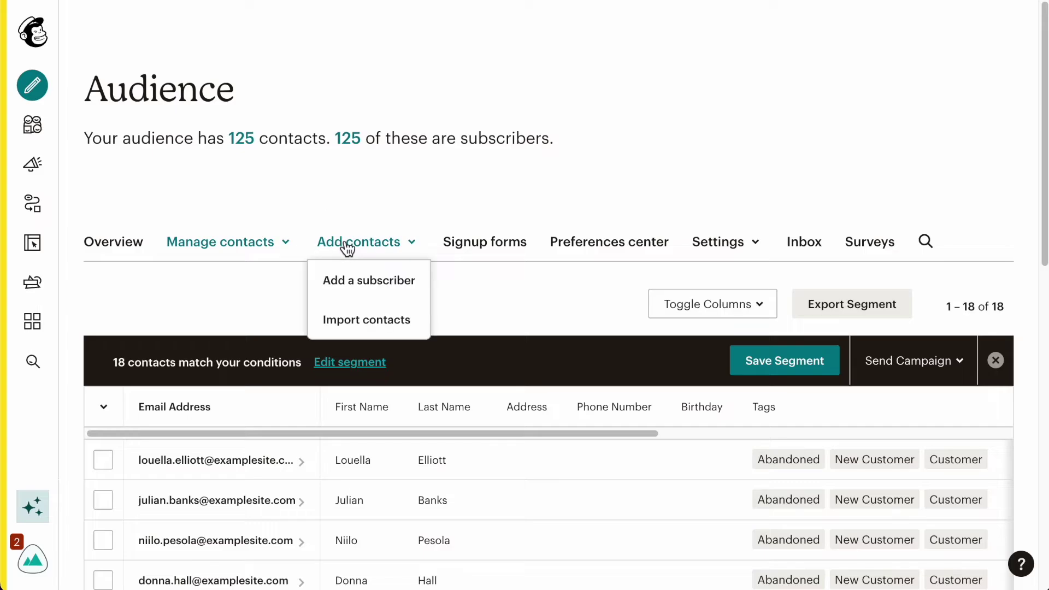
{"action": "left_click", "coordinate": [399, 322]}
{"action": "left_click", "coordinate": [488, 341]}
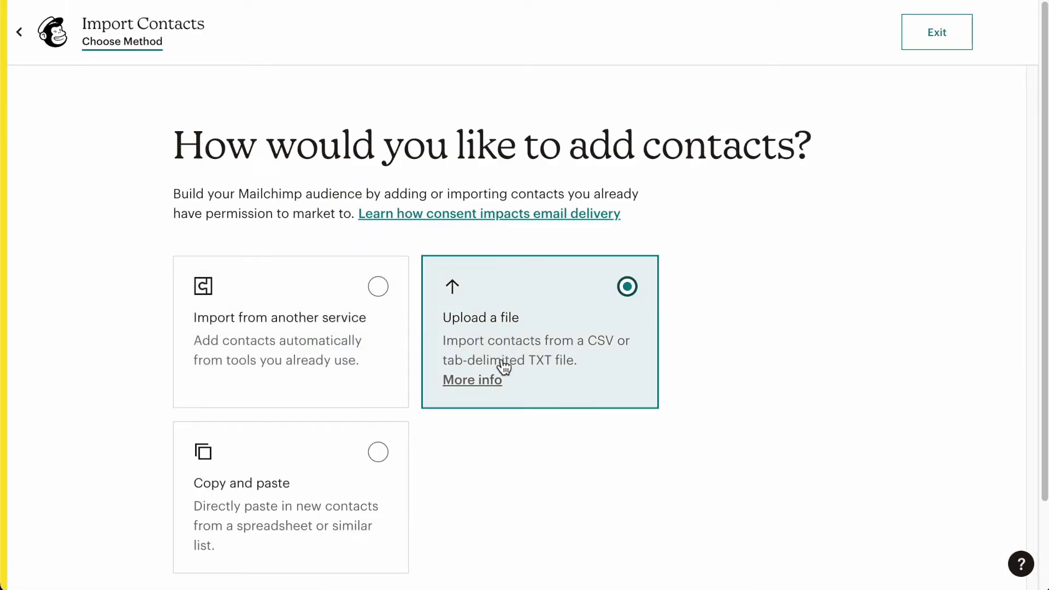
{"action": "scroll", "coordinate": [540, 417], "scroll_direction": "down", "scroll_amount": 2}
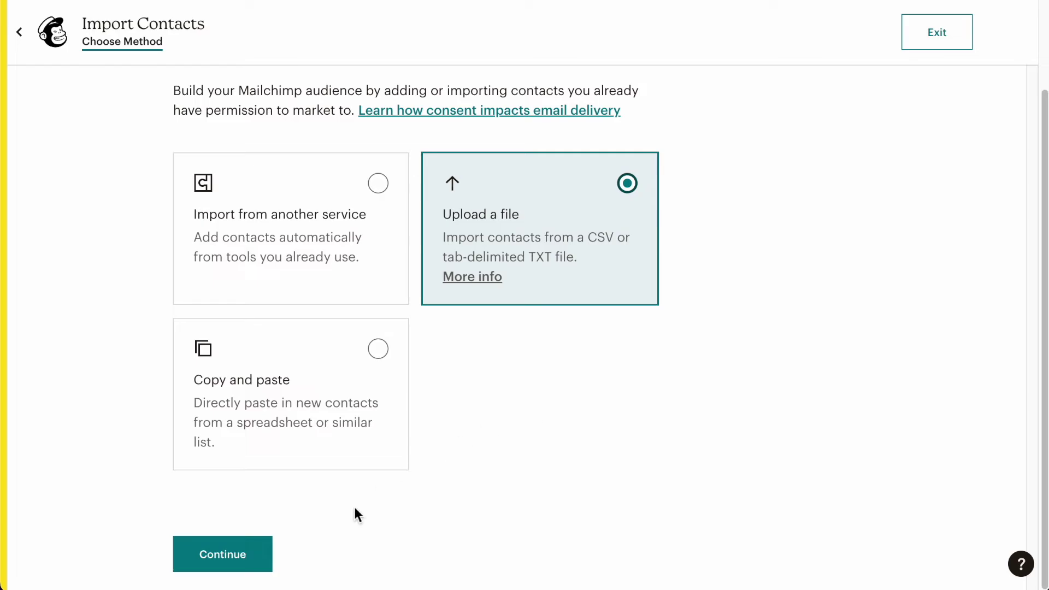
{"action": "left_click", "coordinate": [204, 564]}
{"action": "left_click", "coordinate": [488, 269]}
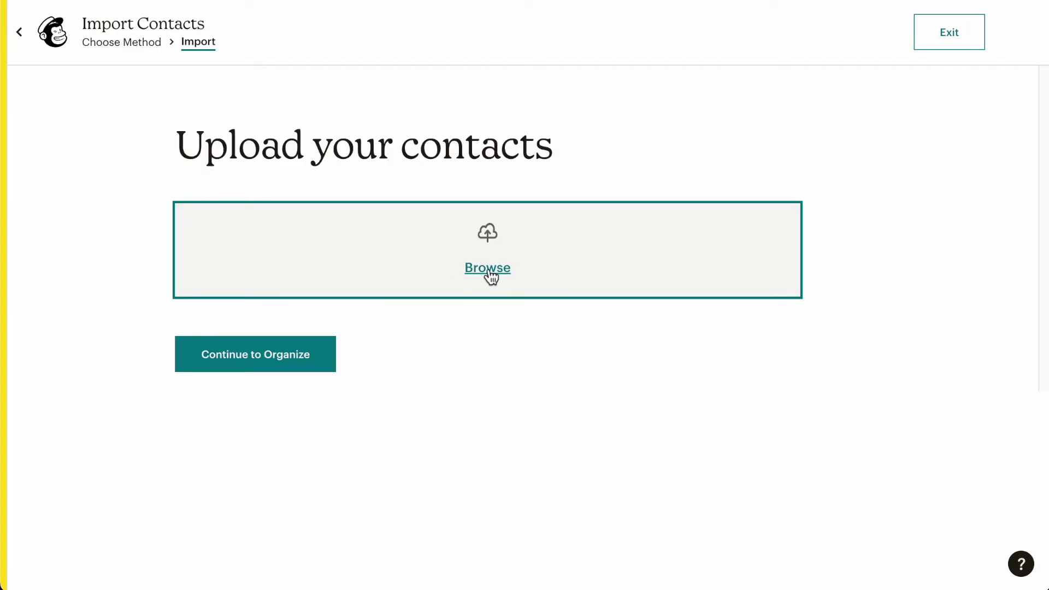
{"action": "left_click", "coordinate": [237, 169]}
{"action": "left_click", "coordinate": [980, 431]}
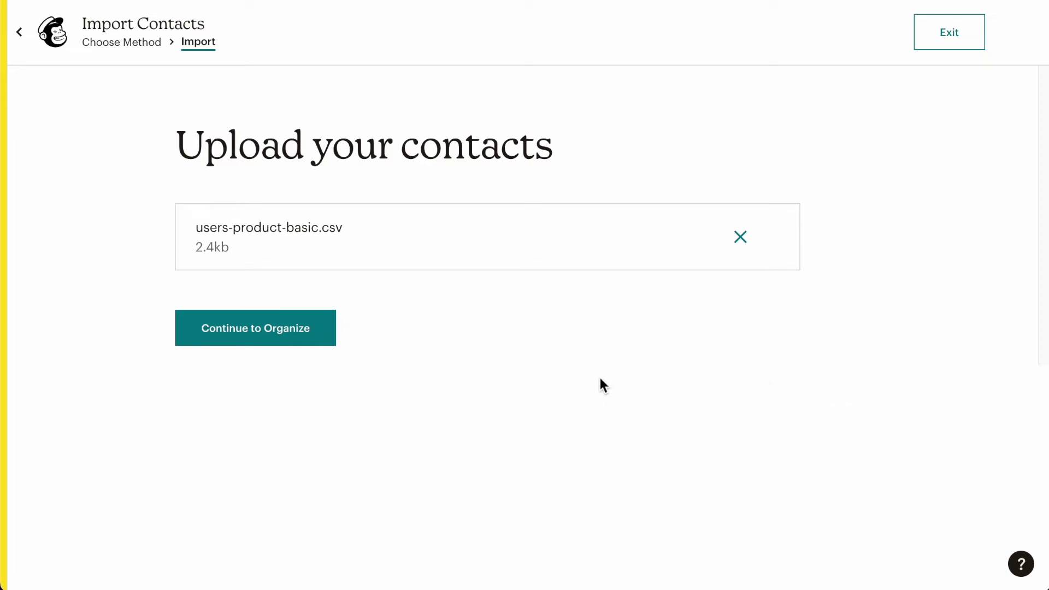
Step: Proceed with the uploaded file and set the import to update any existing contacts with the Subscribed status
{"action": "left_click", "coordinate": [286, 339]}
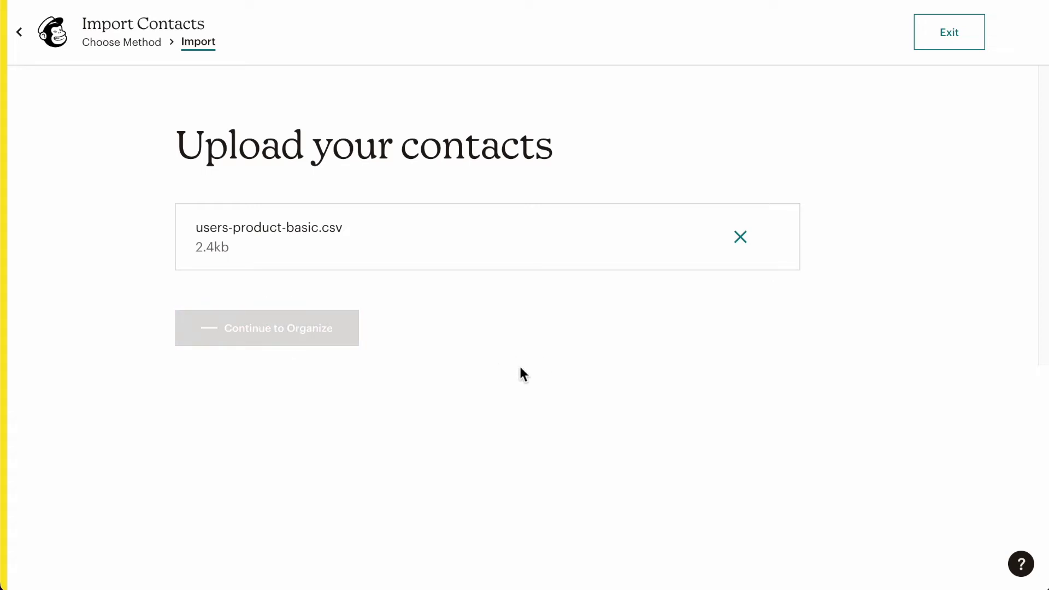
{"action": "left_click", "coordinate": [196, 346]}
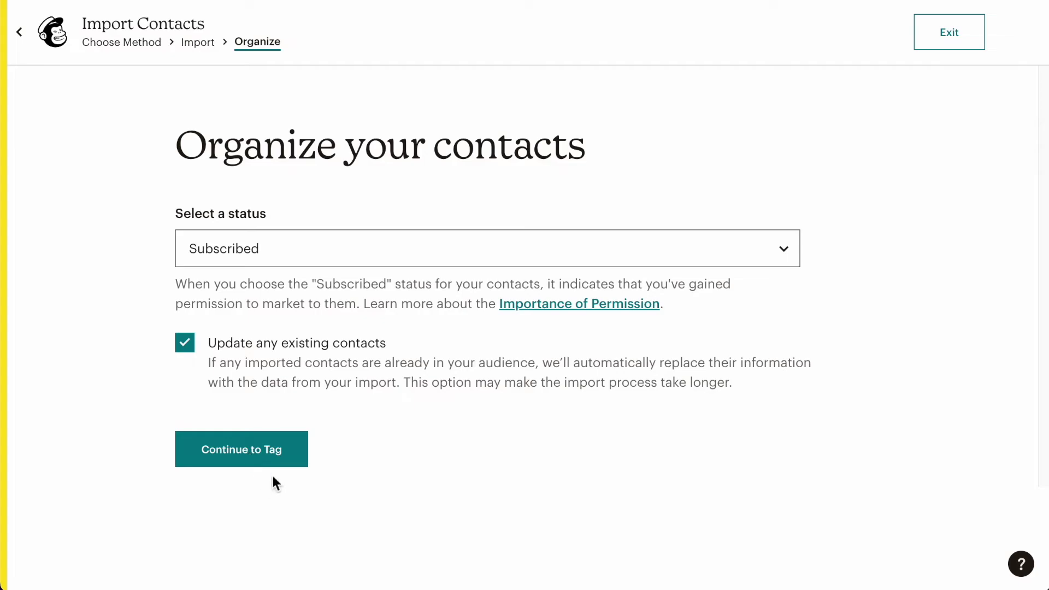
{"action": "left_click", "coordinate": [272, 457]}
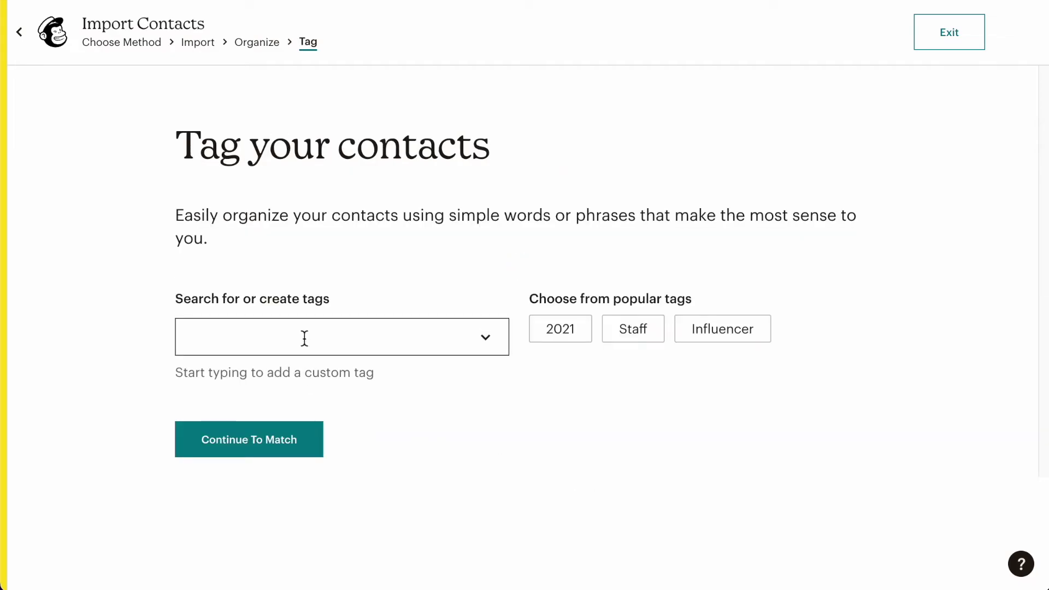
Step: Create the tag Recommend for the imported contacts and continue to column matching
{"action": "left_click", "coordinate": [305, 338]}
{"action": "type", "text": "Reco"}
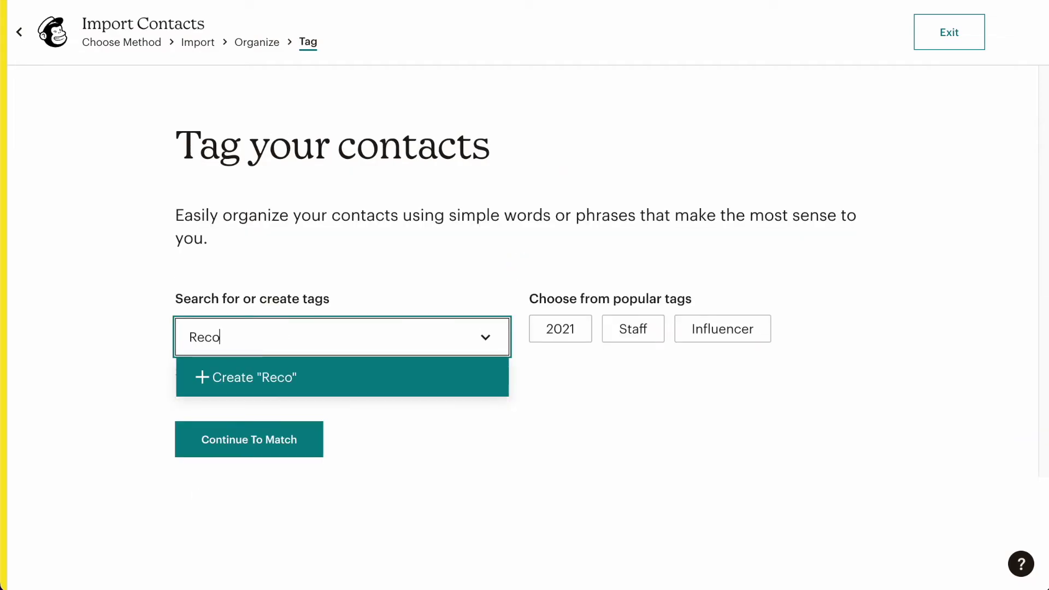
{"action": "type", "text": "mmend"}
{"action": "left_click", "coordinate": [305, 382]}
{"action": "left_click", "coordinate": [283, 478]}
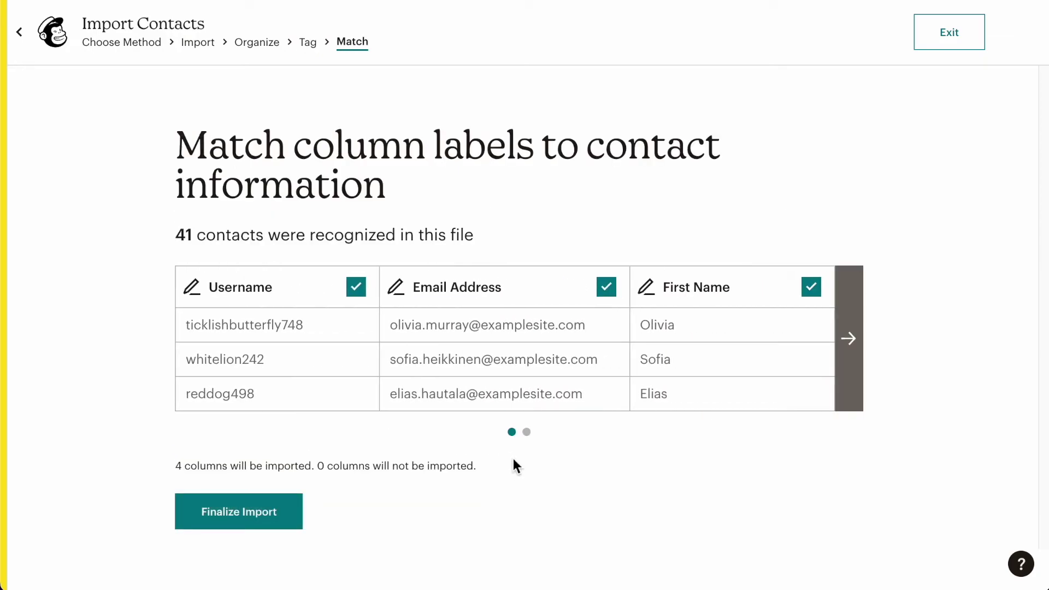
Step: Complete the contact import without the Username column and open the audience's contact list
{"action": "left_click", "coordinate": [358, 294]}
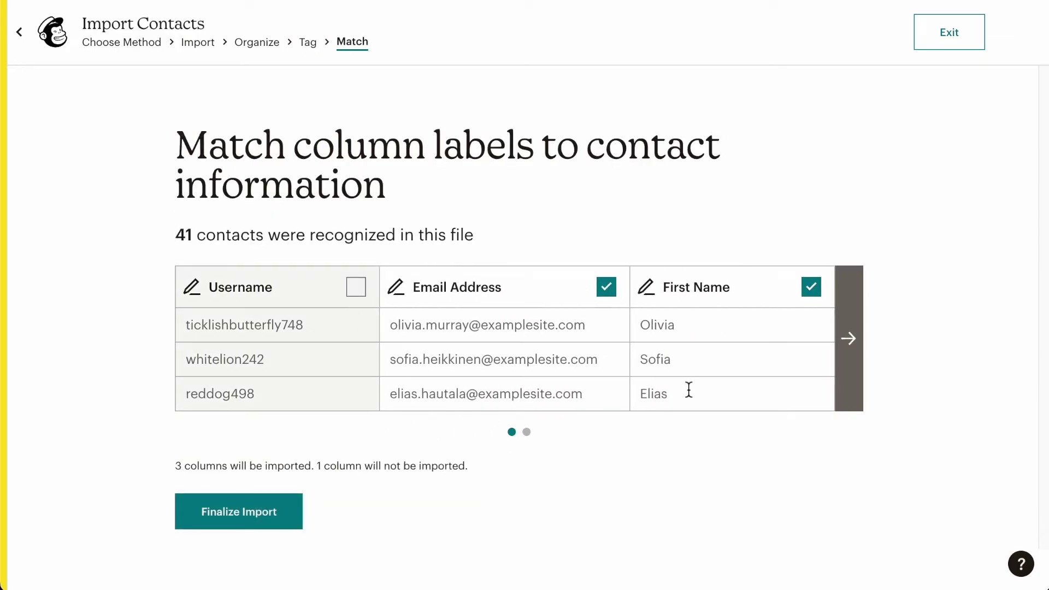
{"action": "left_click", "coordinate": [849, 341]}
{"action": "left_click", "coordinate": [267, 518]}
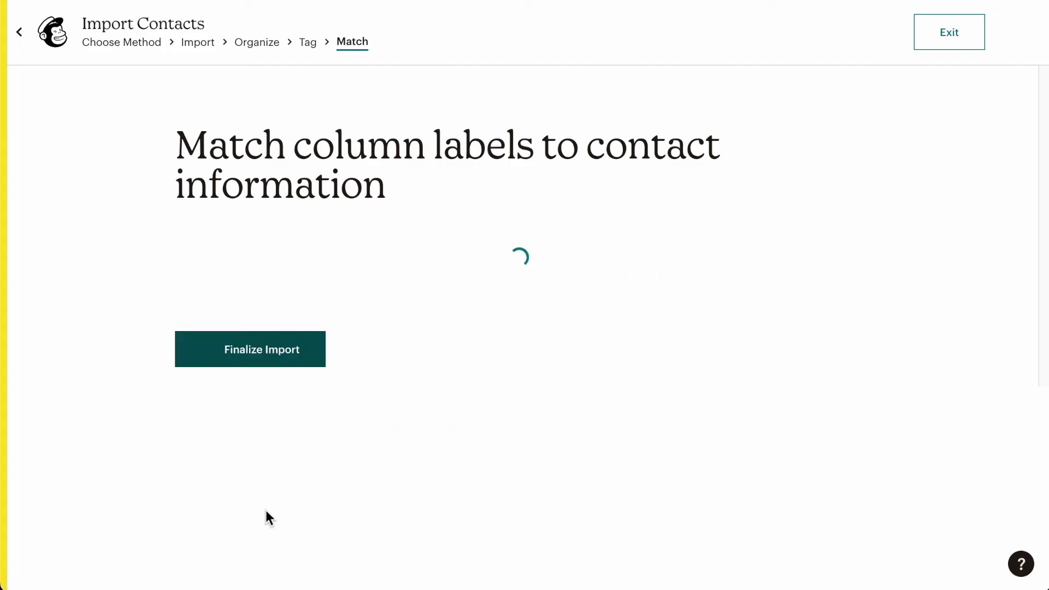
{"action": "left_click", "coordinate": [267, 493]}
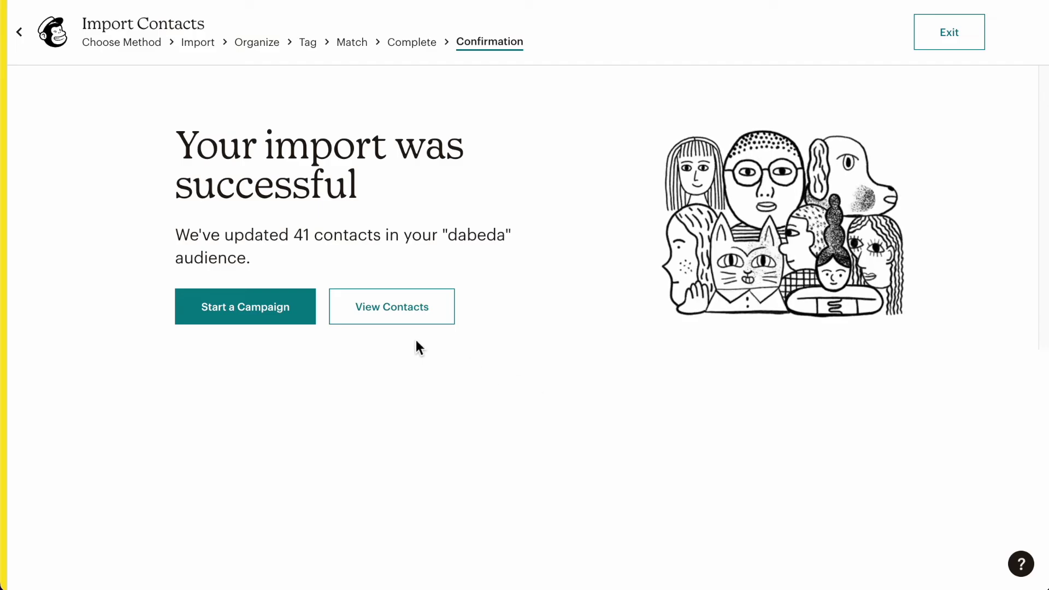
{"action": "left_click", "coordinate": [409, 315]}
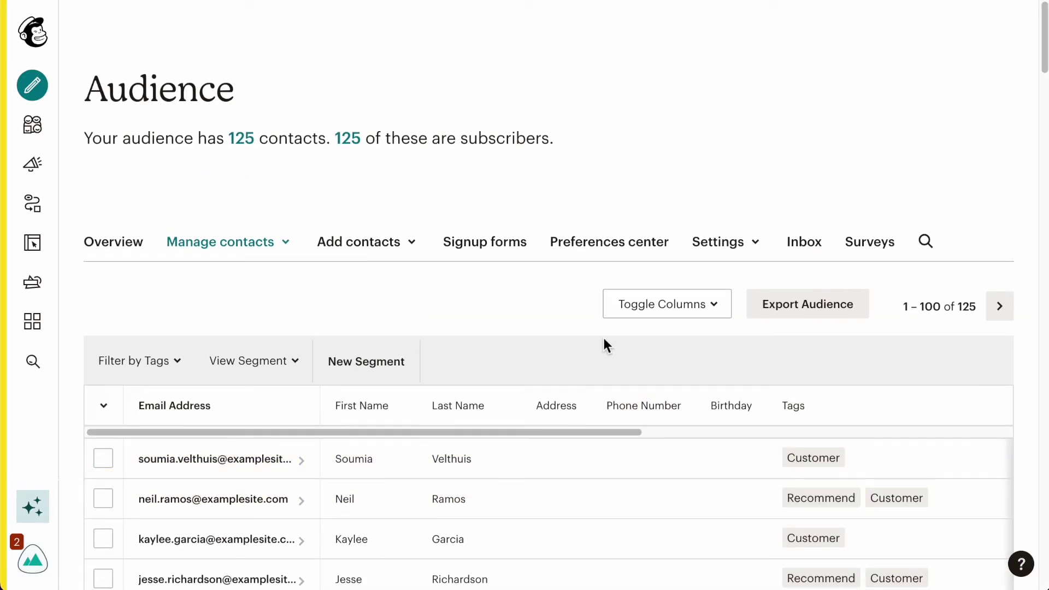
Step: Create a segment with the condition Tags, contact is tagged, Recommend, and review the matching contacts
{"action": "left_click", "coordinate": [383, 363]}
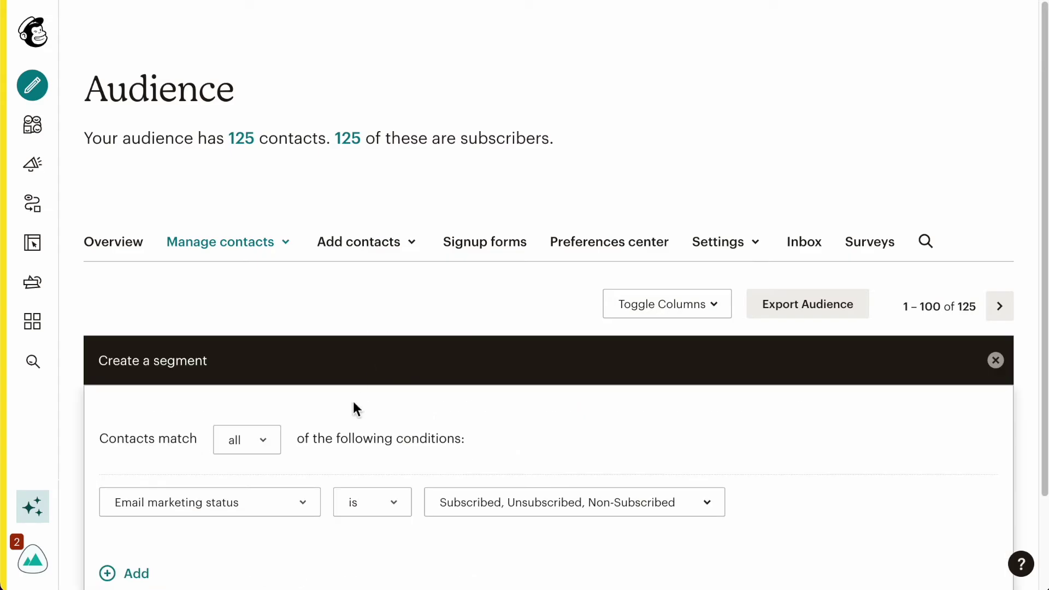
{"action": "left_click", "coordinate": [293, 506]}
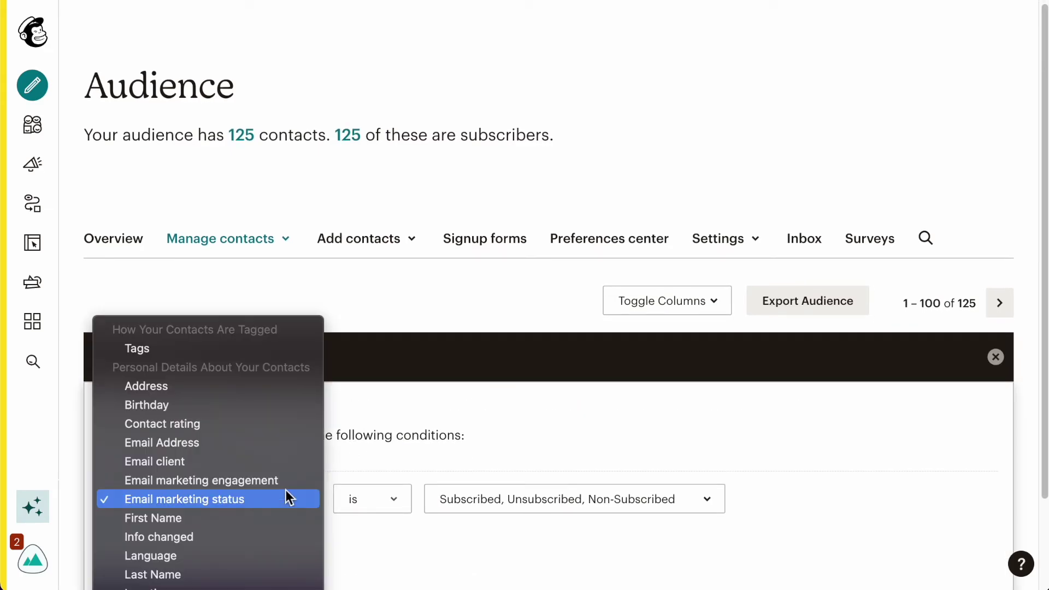
{"action": "left_click", "coordinate": [225, 354]}
{"action": "left_click", "coordinate": [709, 499]}
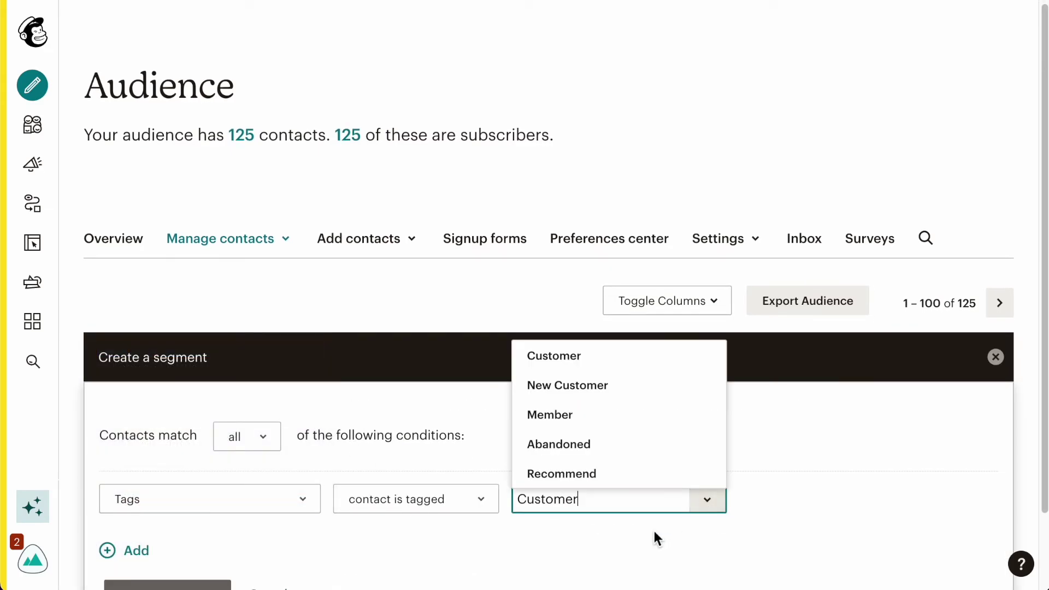
{"action": "left_click", "coordinate": [629, 480]}
{"action": "scroll", "coordinate": [492, 461], "scroll_direction": "down", "scroll_amount": 1}
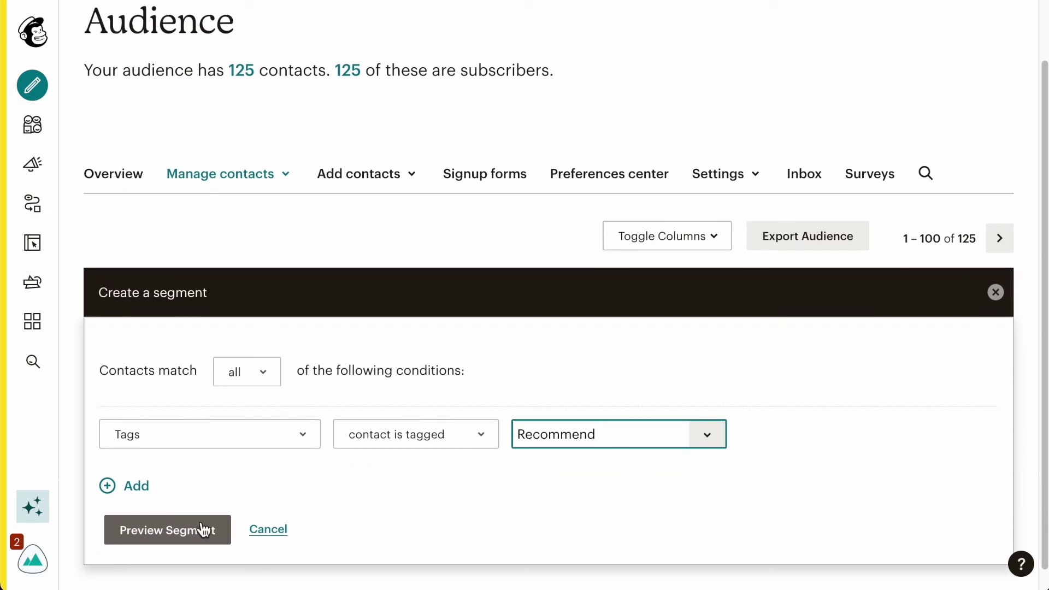
{"action": "left_click", "coordinate": [206, 530]}
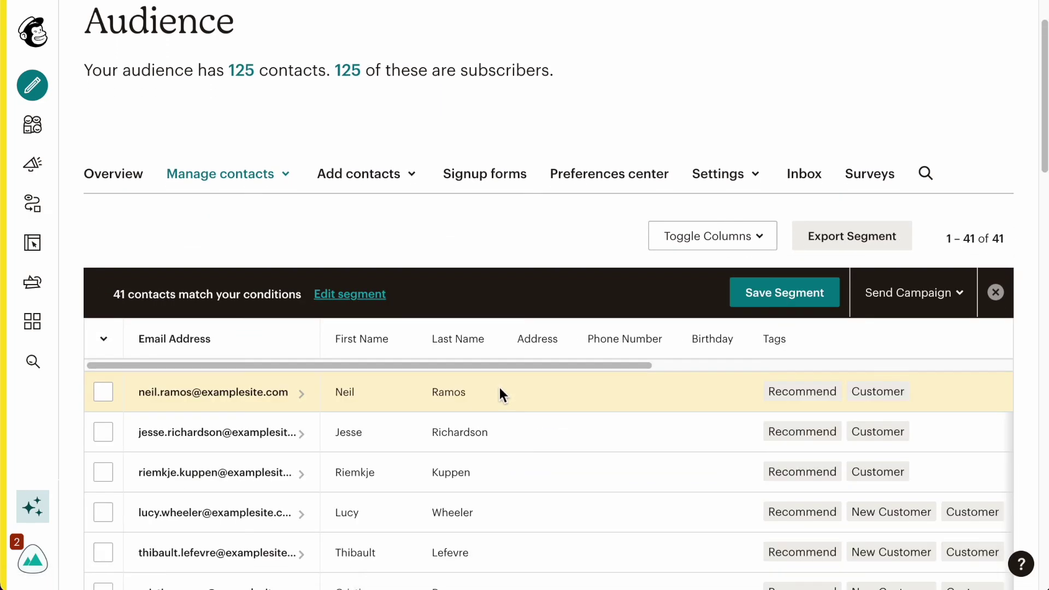
{"action": "scroll", "coordinate": [500, 388], "scroll_direction": "down", "scroll_amount": 1}
{"action": "scroll", "coordinate": [498, 385], "scroll_direction": "down", "scroll_amount": 2}
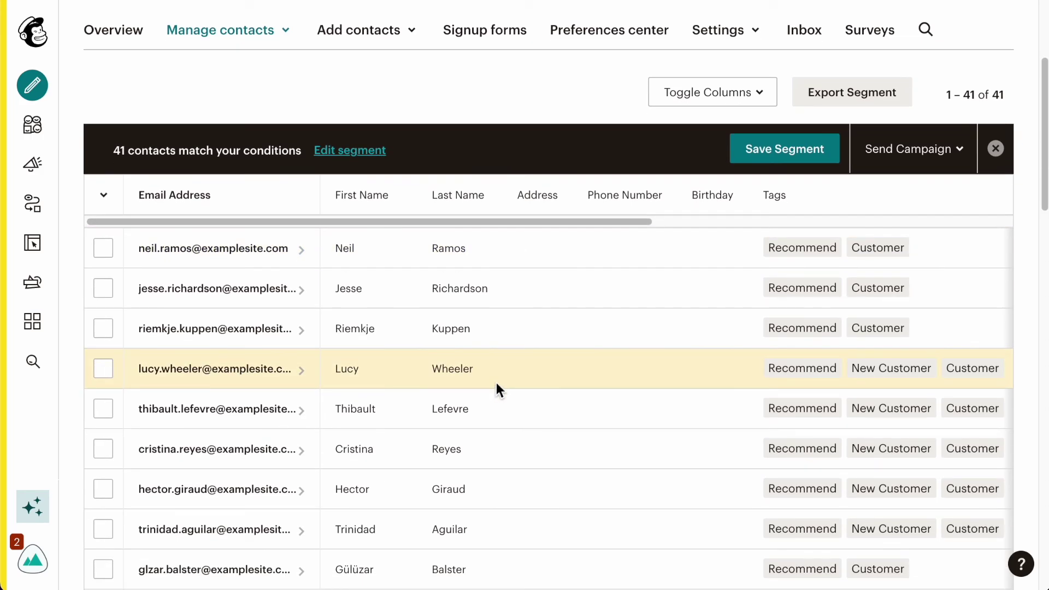
{"action": "scroll", "coordinate": [496, 381], "scroll_direction": "down", "scroll_amount": 15}
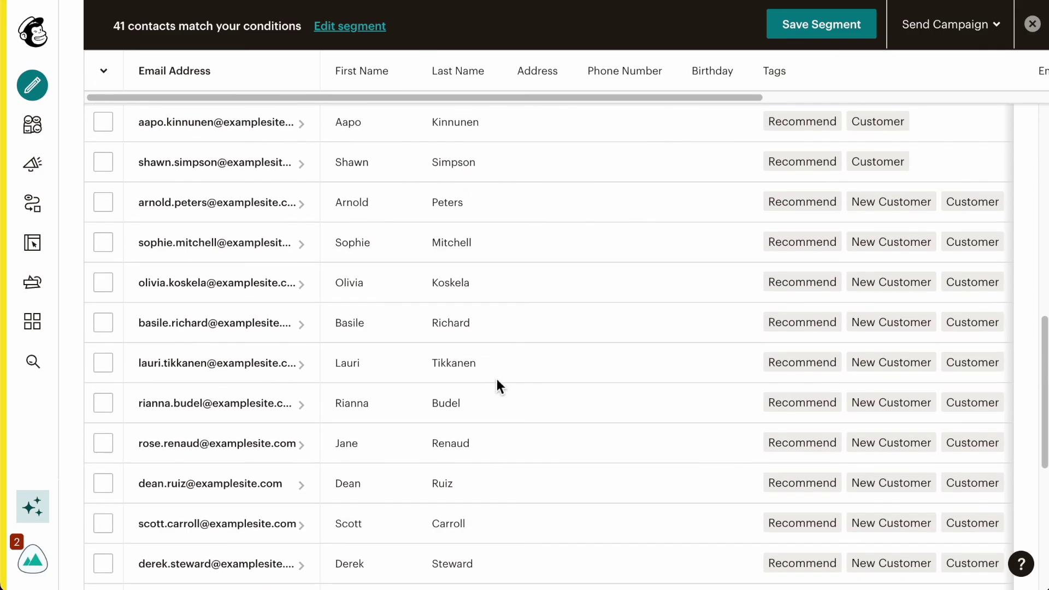
{"action": "scroll", "coordinate": [497, 379], "scroll_direction": "down", "scroll_amount": 5}
{"action": "scroll", "coordinate": [497, 379], "scroll_direction": "up", "scroll_amount": 20}
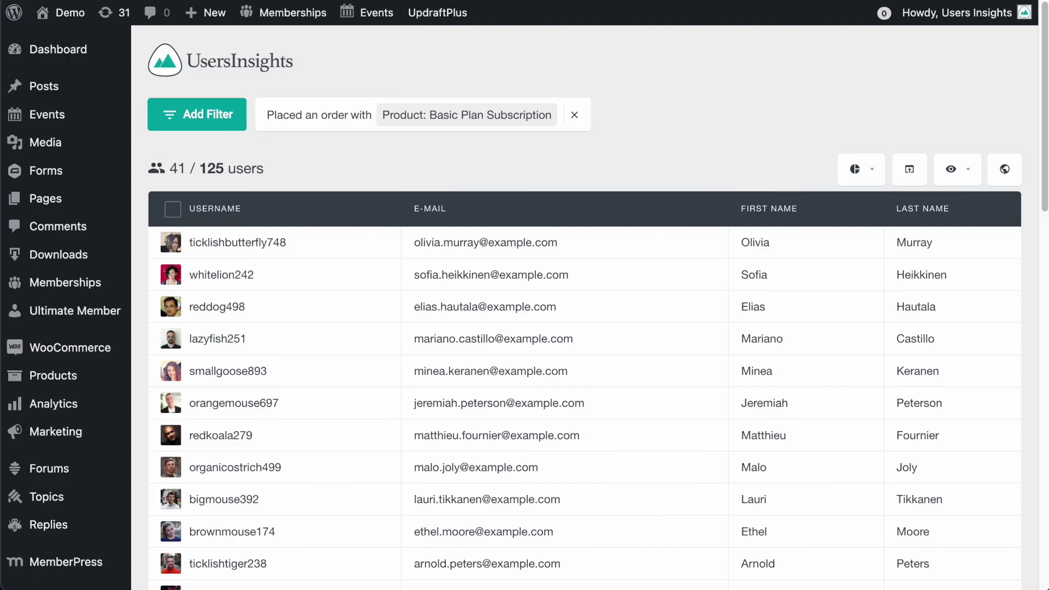
Step: Switch to Users Insights and remove the Basic Plan Subscription order filter from the users table
{"action": "left_click", "coordinate": [575, 116]}
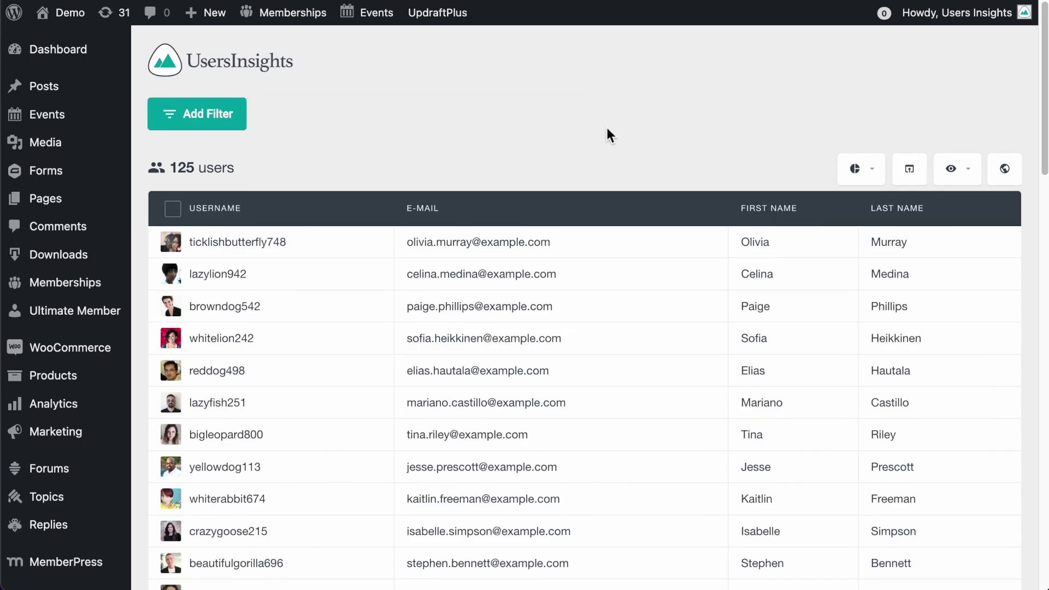